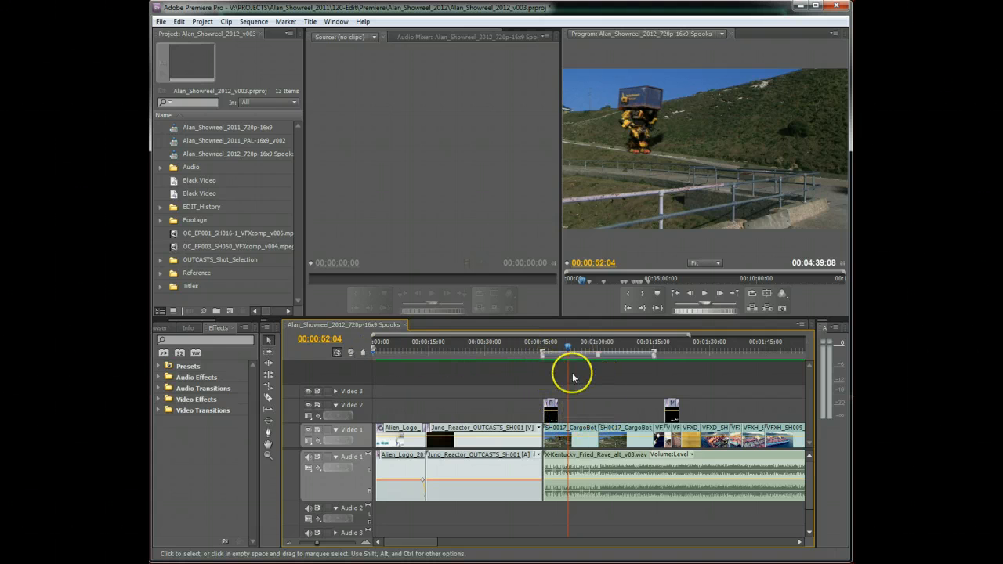
# Step: Move the playhead to 00:01:04:03 within the CargoBot section, open the media export settings and enable matching the sequence settings
pyautogui.moveTo(569, 354); pyautogui.dragTo(613, 345)
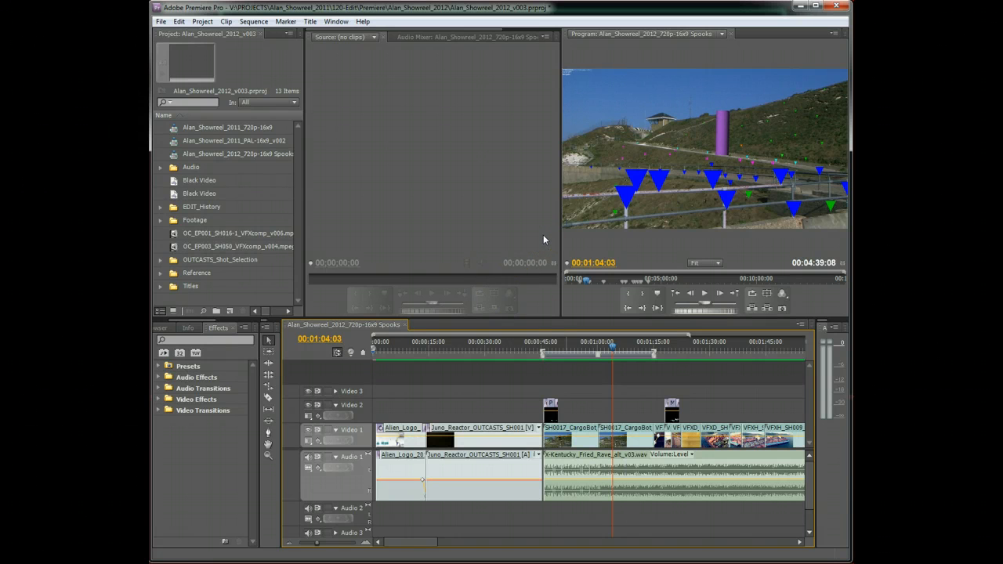
pyautogui.hotkey('ctrl', 'm')
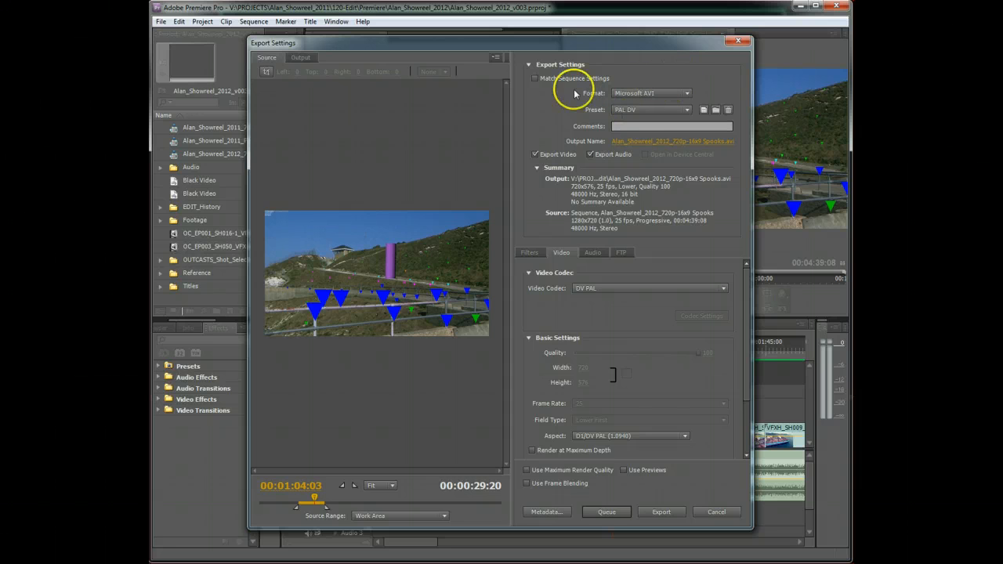
pyautogui.click(536, 80)
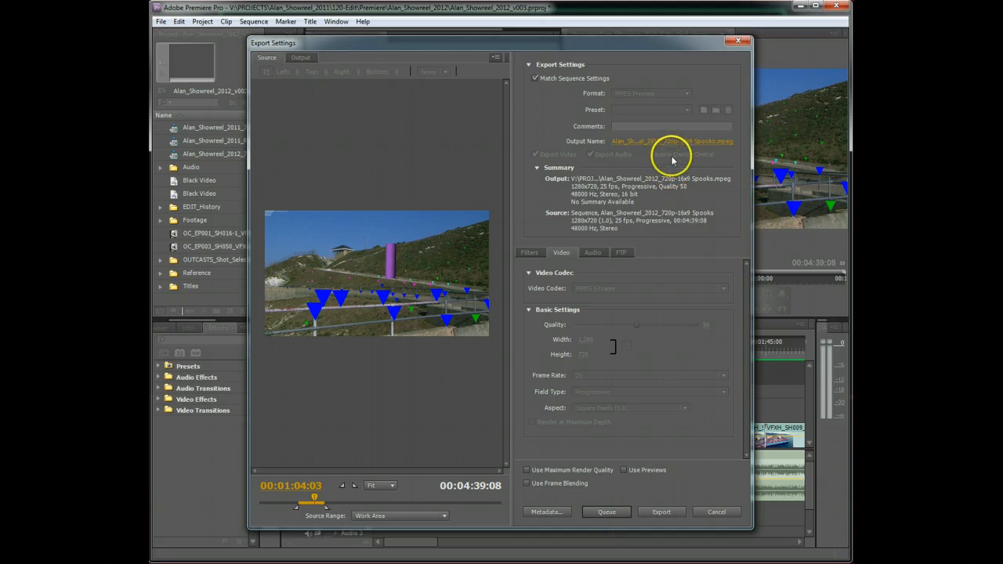
# Step: Name the output Alan_Showreel_2012_720p_Part02.mpeg in the PreEdit folder, based on the Part01 file name, and export the work area
pyautogui.click(694, 143)
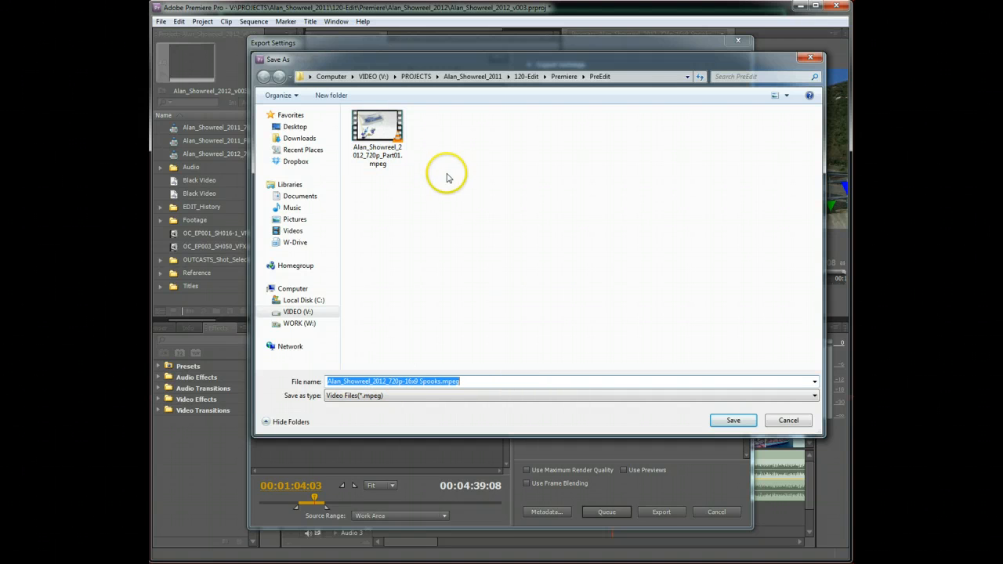
pyautogui.click(389, 131)
pyautogui.doubleClick(414, 381)
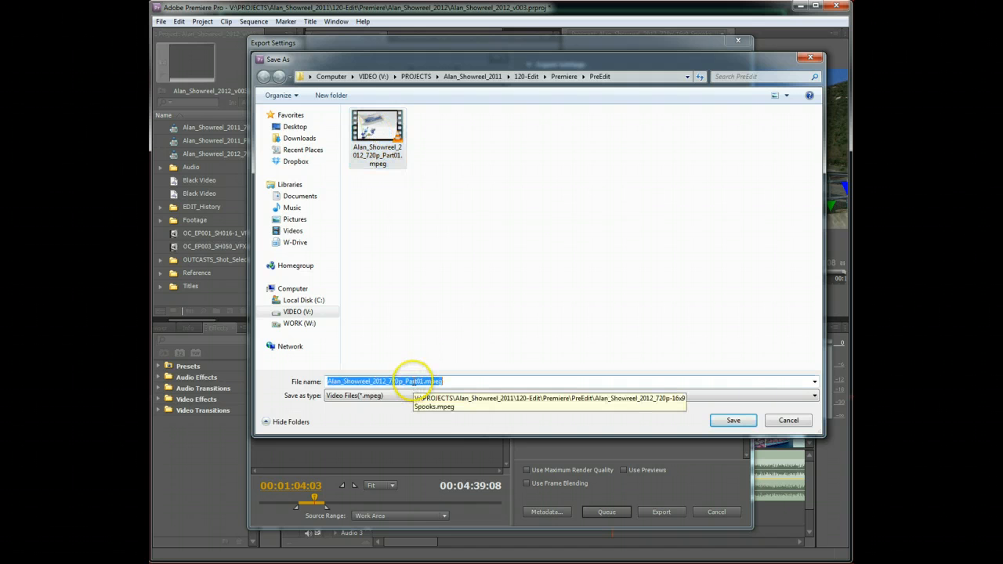
pyautogui.click(413, 381)
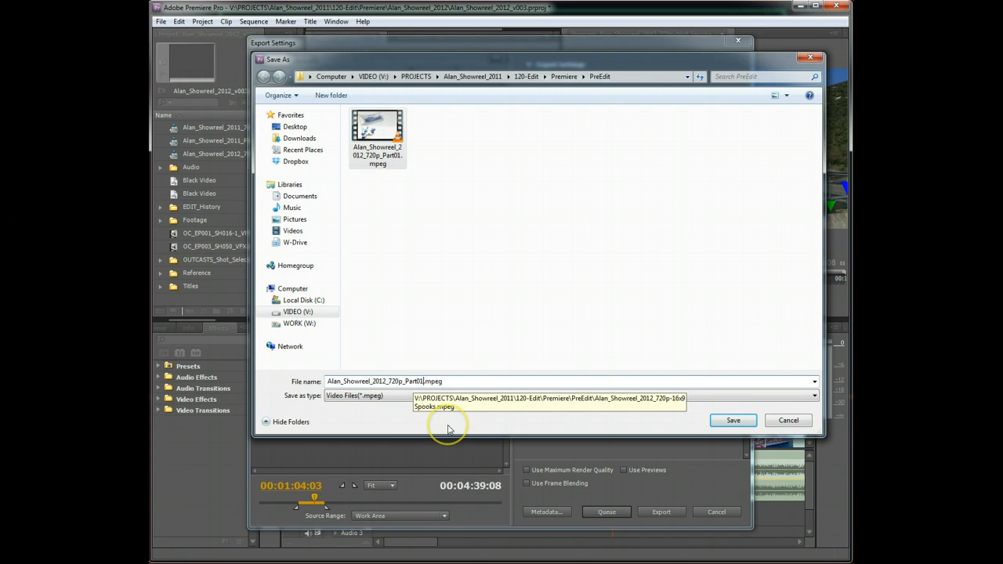
pyautogui.press('BackSpace')
pyautogui.write('2')
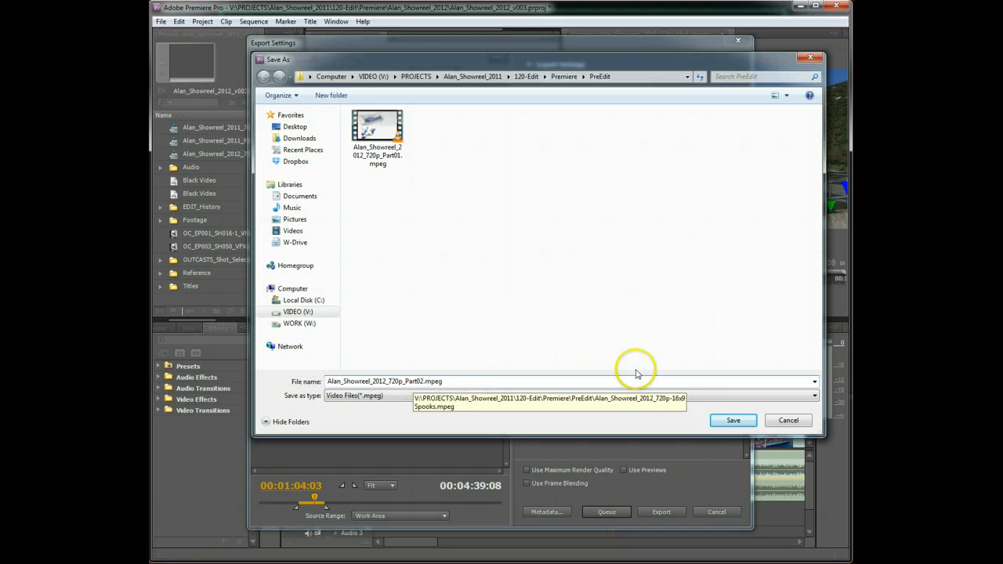
pyautogui.click(733, 421)
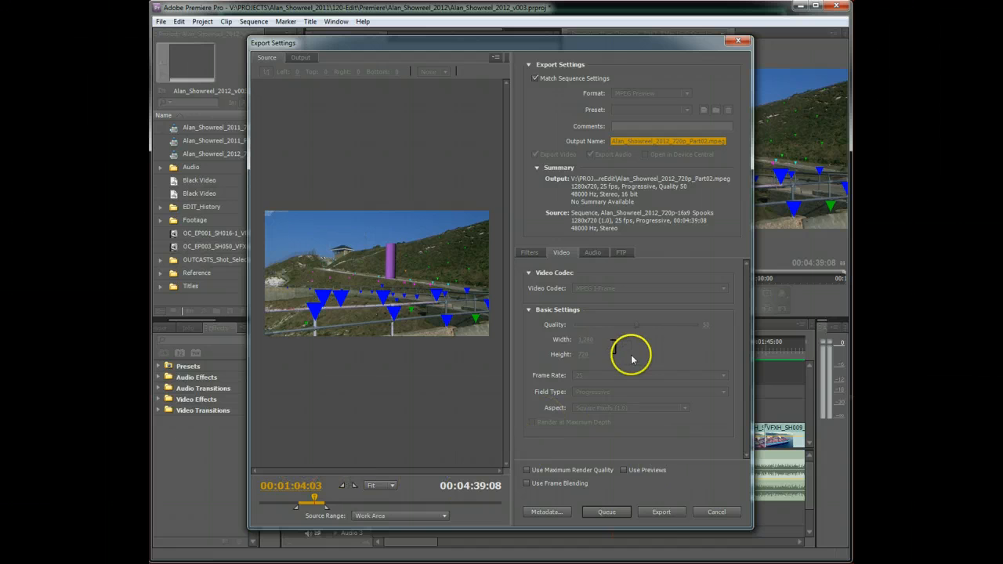
pyautogui.click(662, 512)
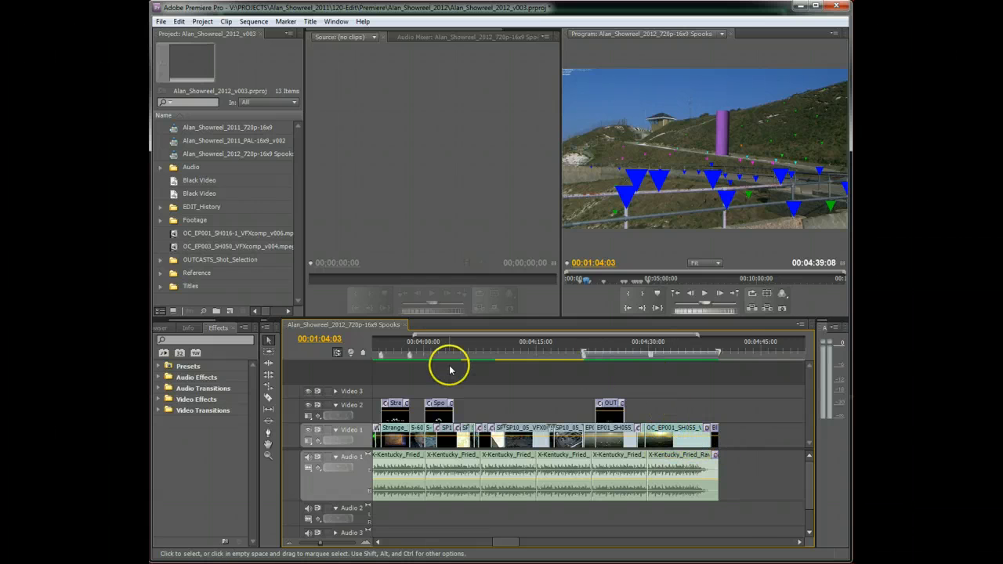
# Step: Export the sequence's final work area with matched sequence settings as Alan_Showreel_2012_720p_Part13.mpeg in the PreEdit folder
pyautogui.hotkey('ctrl', 'm')
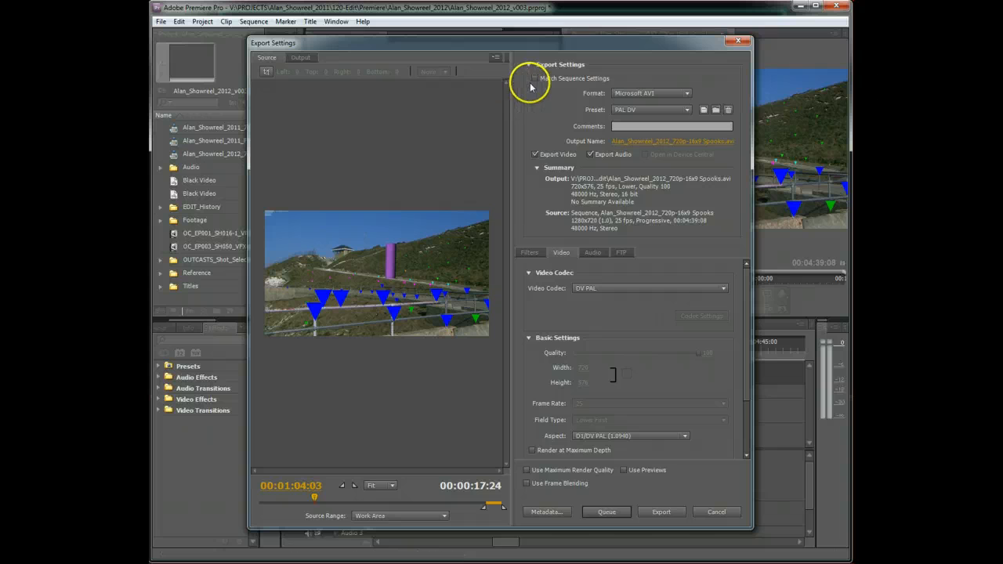
pyautogui.click(536, 79)
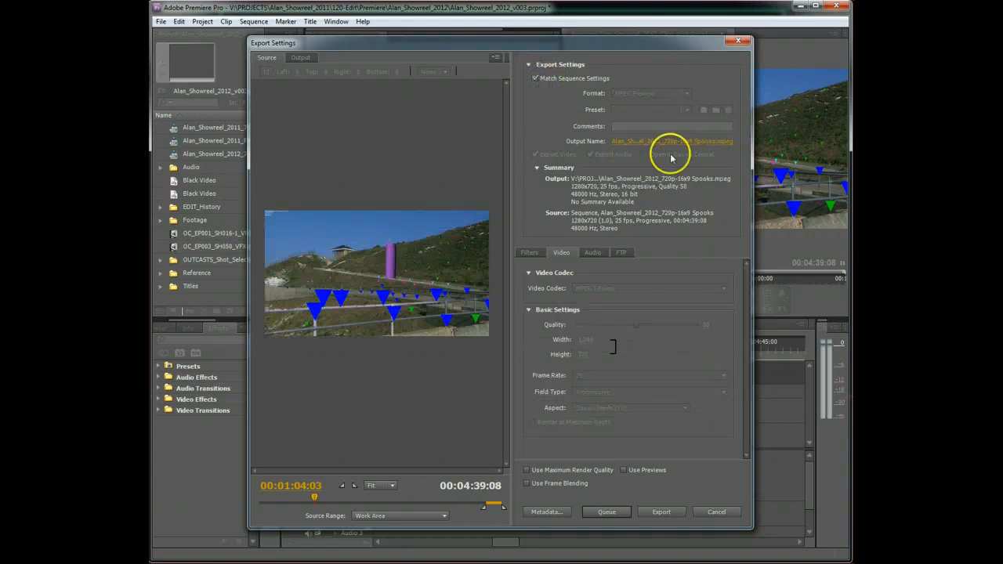
pyautogui.click(694, 144)
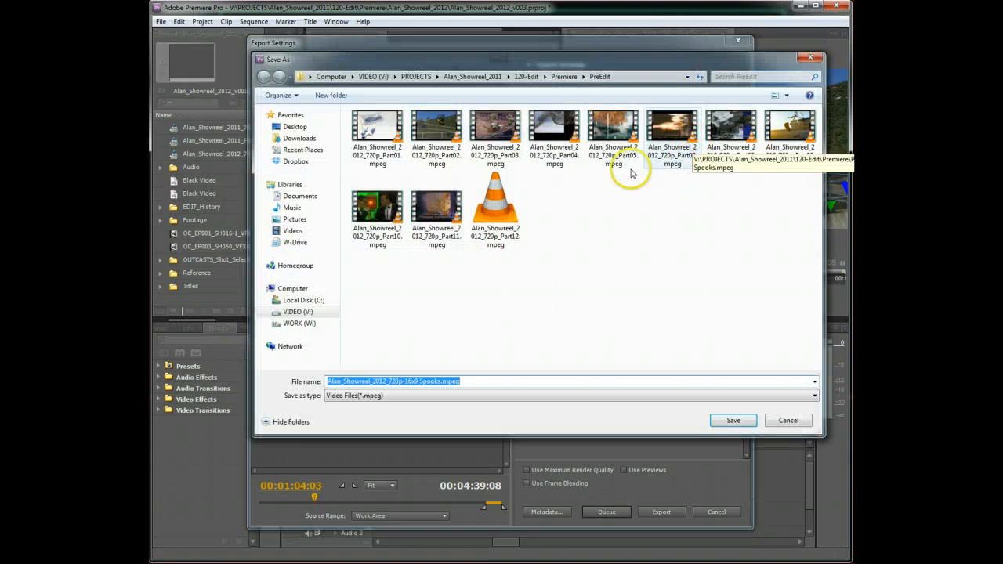
pyautogui.click(497, 218)
pyautogui.doubleClick(423, 382)
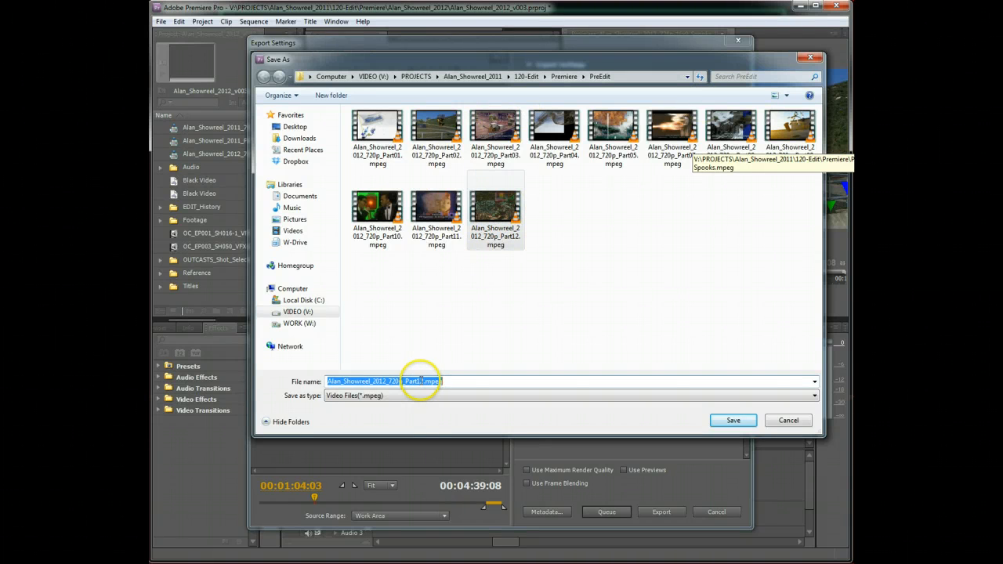
pyautogui.click(421, 382)
pyautogui.write('3')
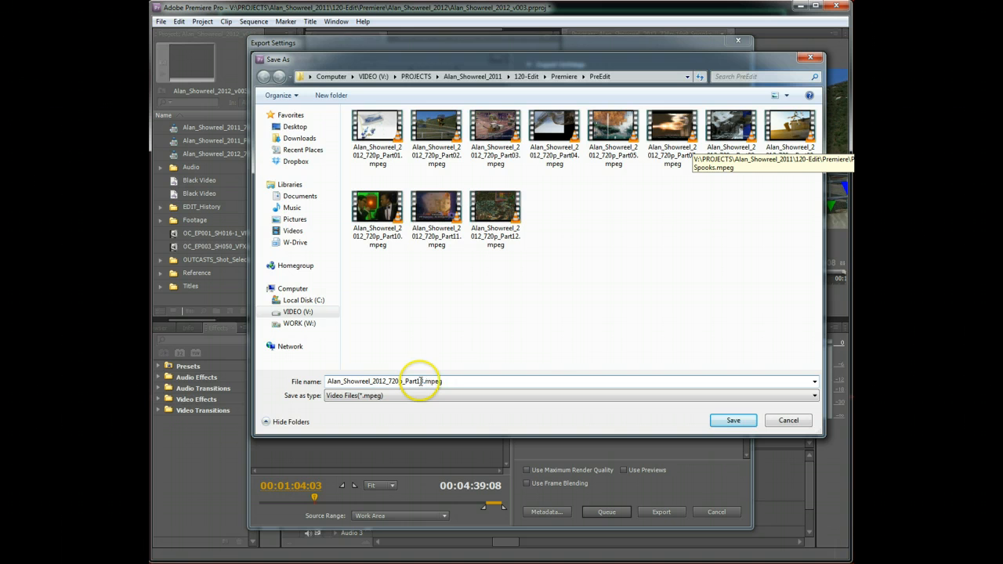
pyautogui.click(722, 422)
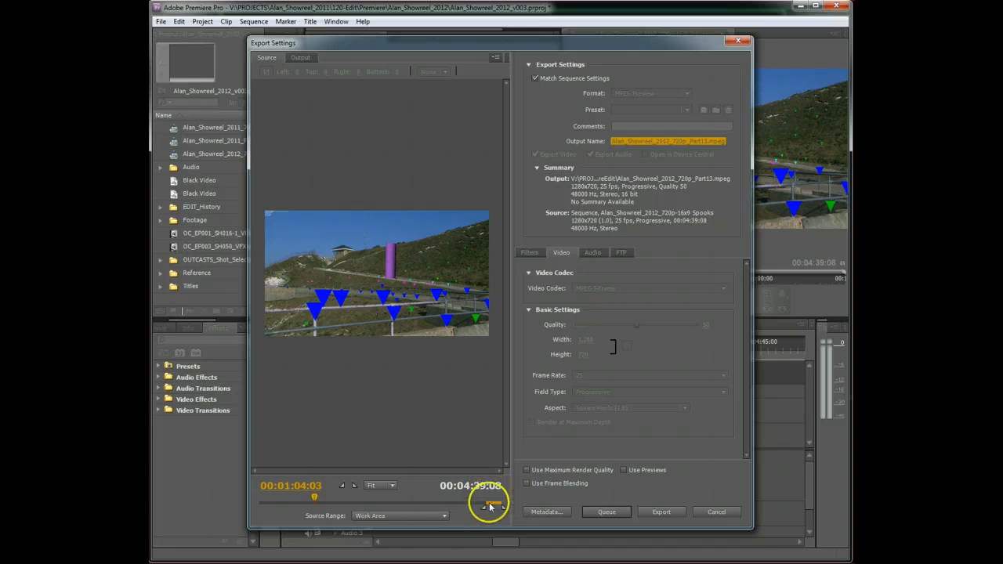
pyautogui.click(662, 513)
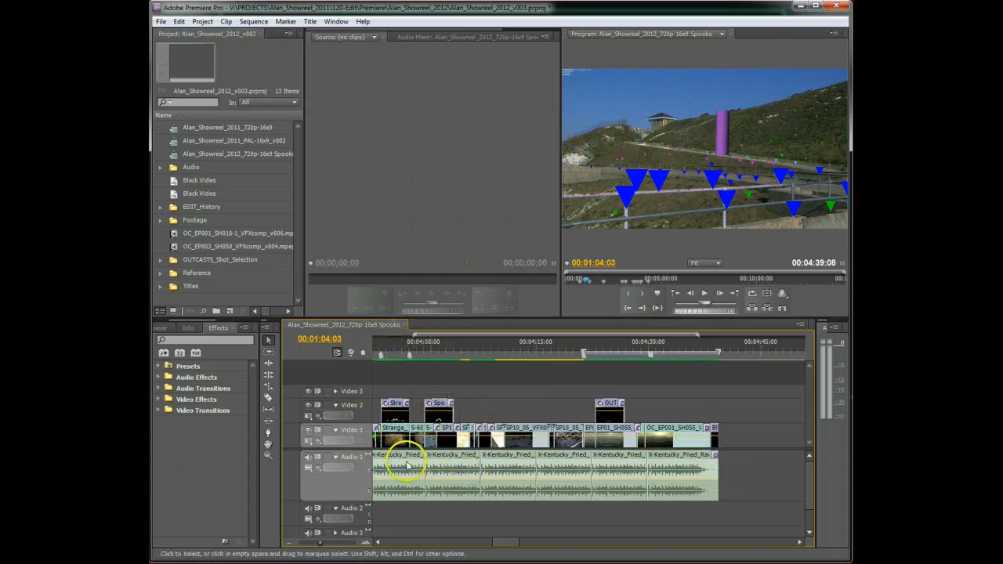
# Step: Show the whole sequence in the timeline and return the playhead to 00:00:00:00
pyautogui.moveTo(323, 543); pyautogui.dragTo(312, 543)
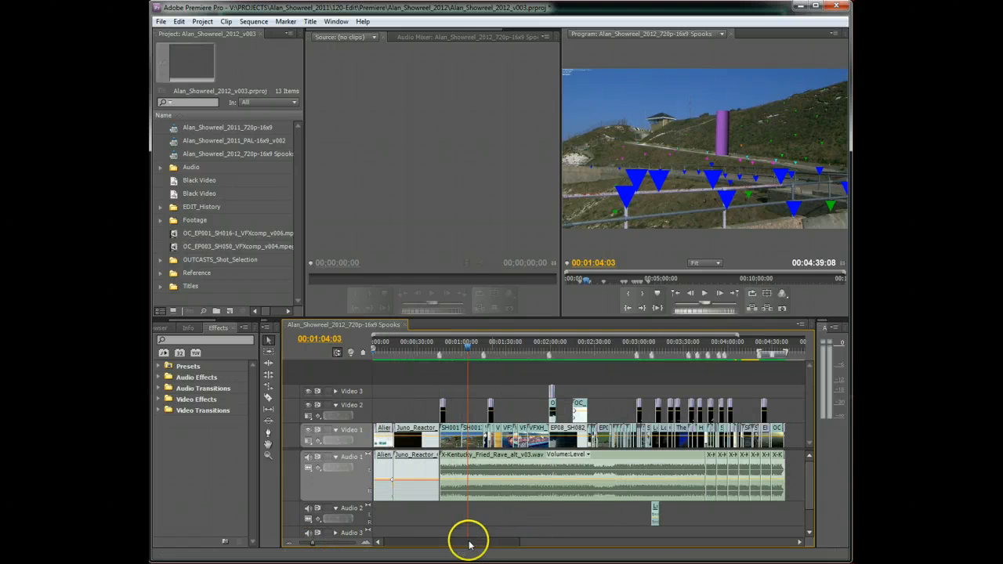
pyautogui.moveTo(757, 349); pyautogui.dragTo(355, 342)
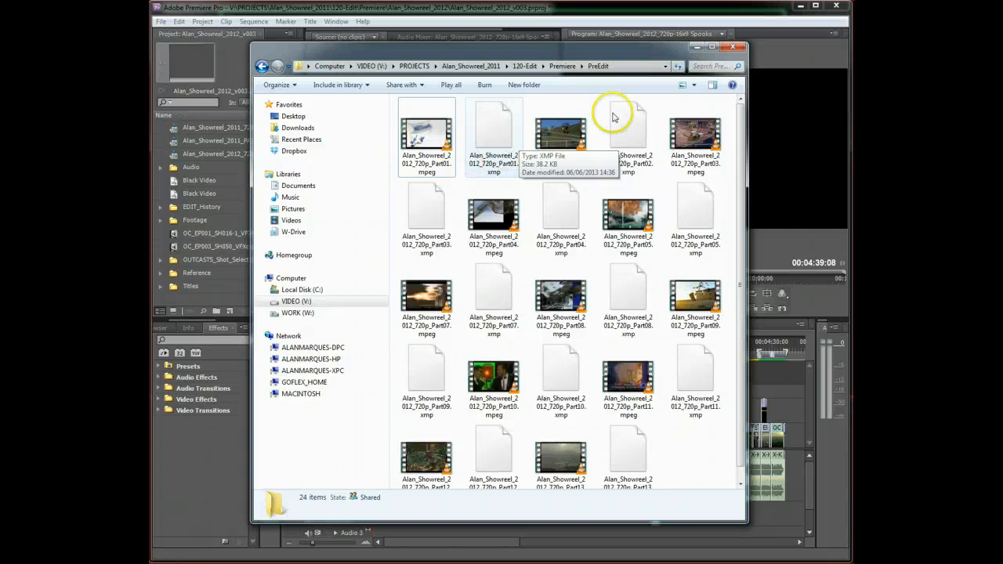
# Step: Display the PreEdit folder as a list to review the exported showreel parts, and minimise the folder window
pyautogui.click(683, 87)
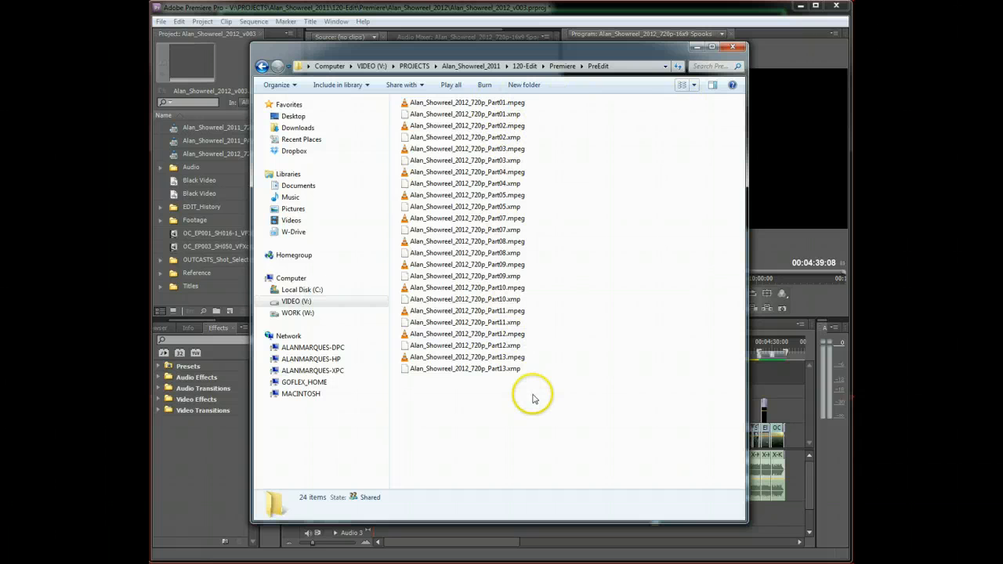
pyautogui.click(560, 407)
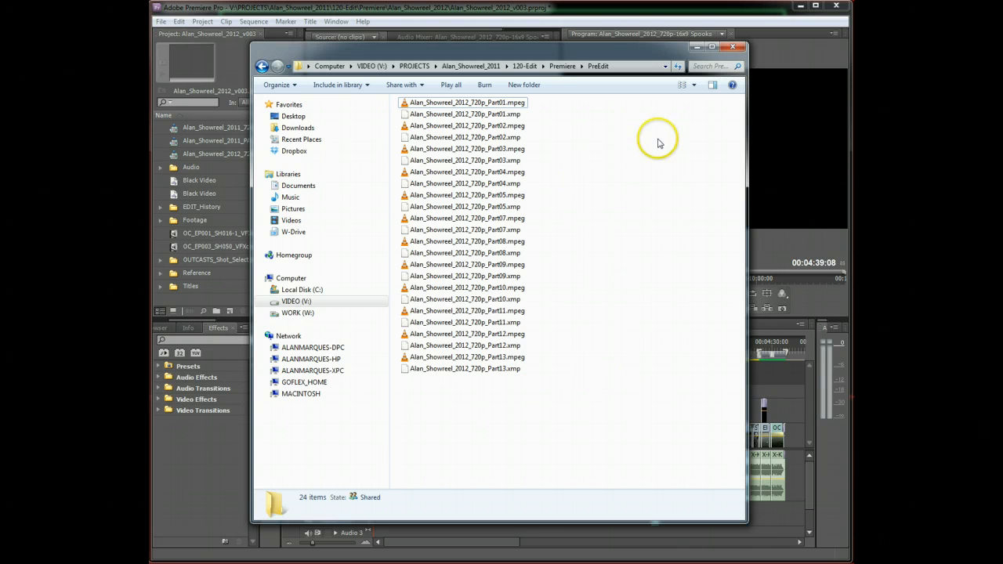
pyautogui.click(698, 47)
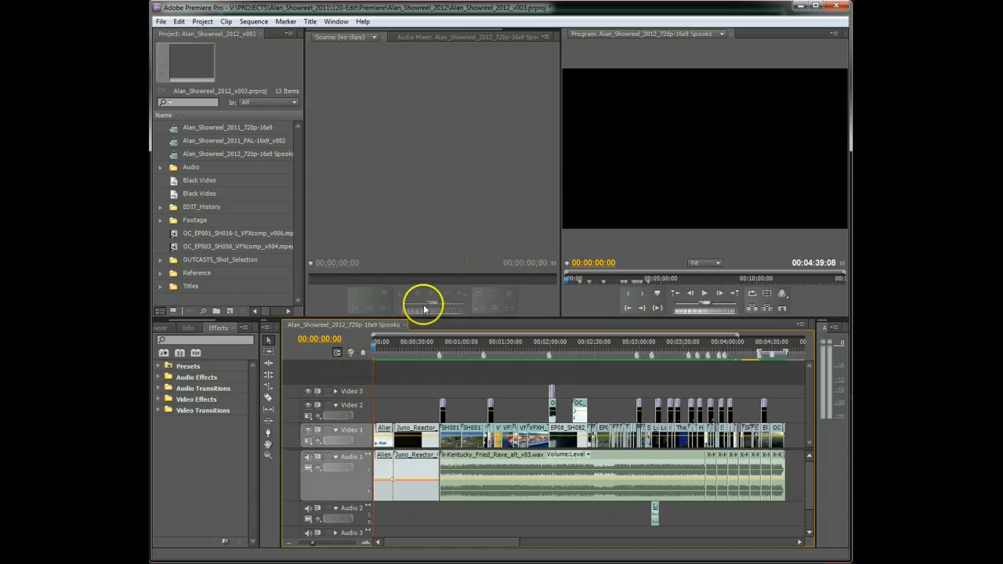
# Step: Start a new project, saving the changes to Alan_Showreel_2012_v003.prproj
pyautogui.click(161, 22)
pyautogui.moveTo(159, 37)
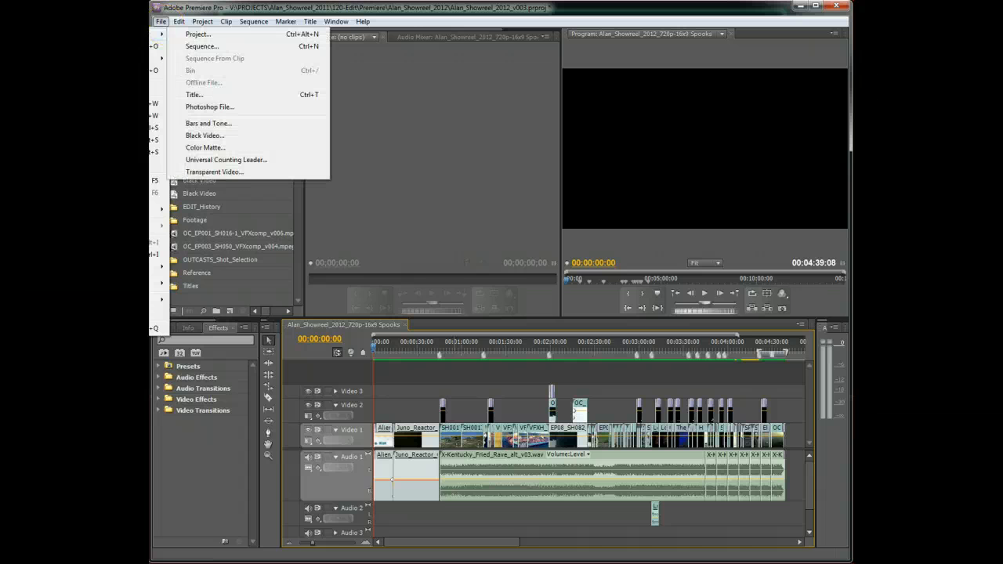
pyautogui.click(209, 37)
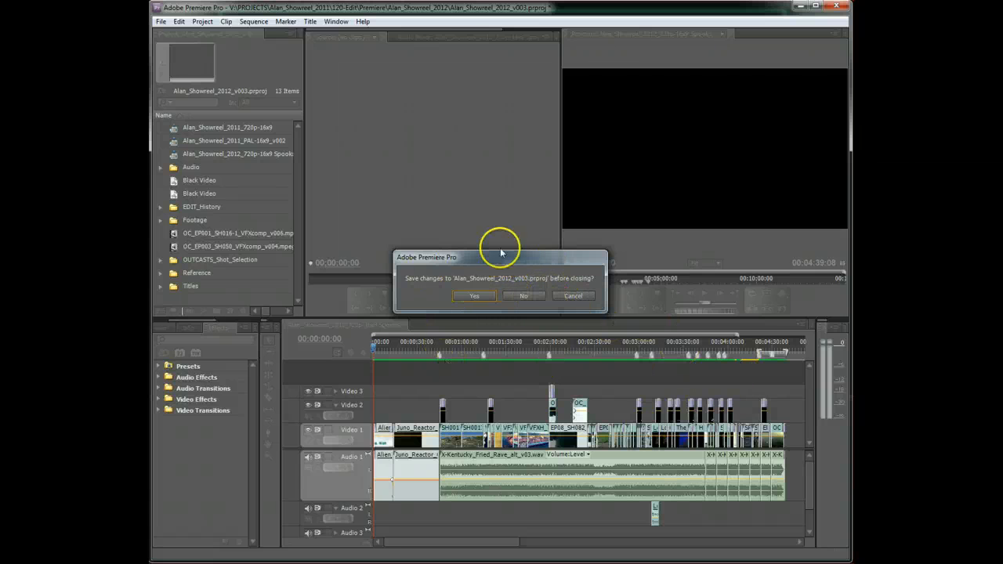
pyautogui.click(476, 296)
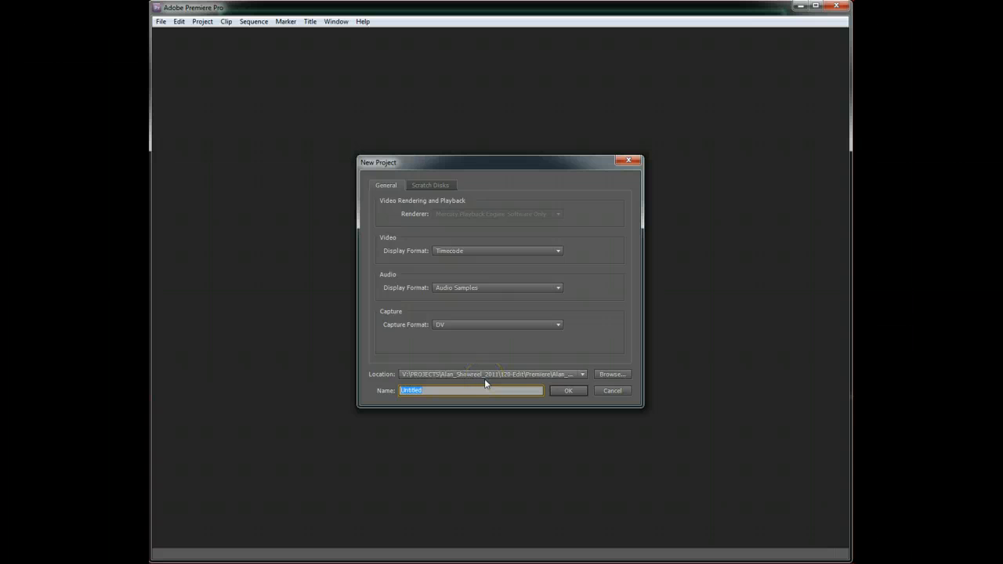
# Step: Set the new project's location to the Alan_Showreel_2013 folder inside 120-Edit\Premiere and check the full path
pyautogui.click(612, 374)
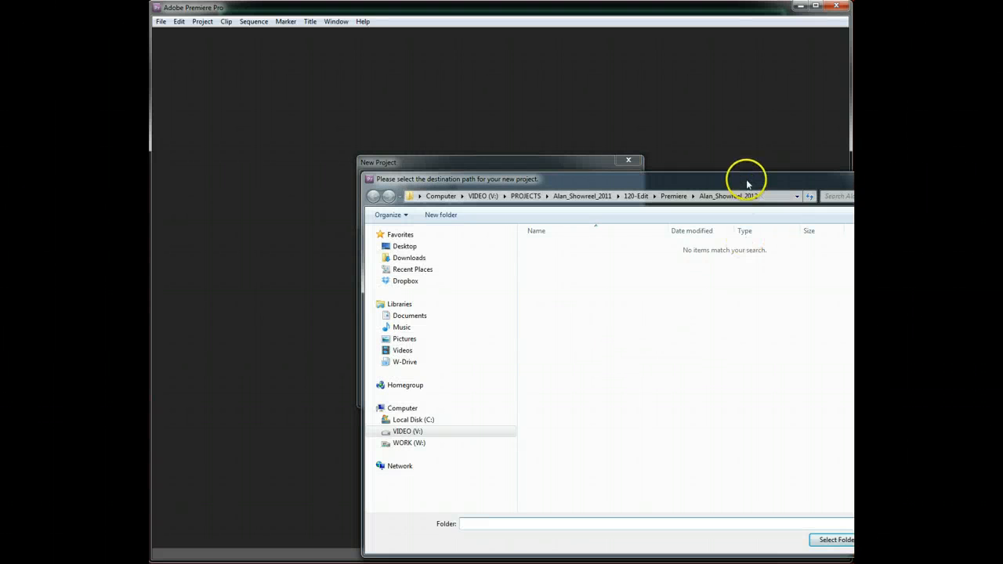
pyautogui.moveTo(746, 177); pyautogui.dragTo(625, 106)
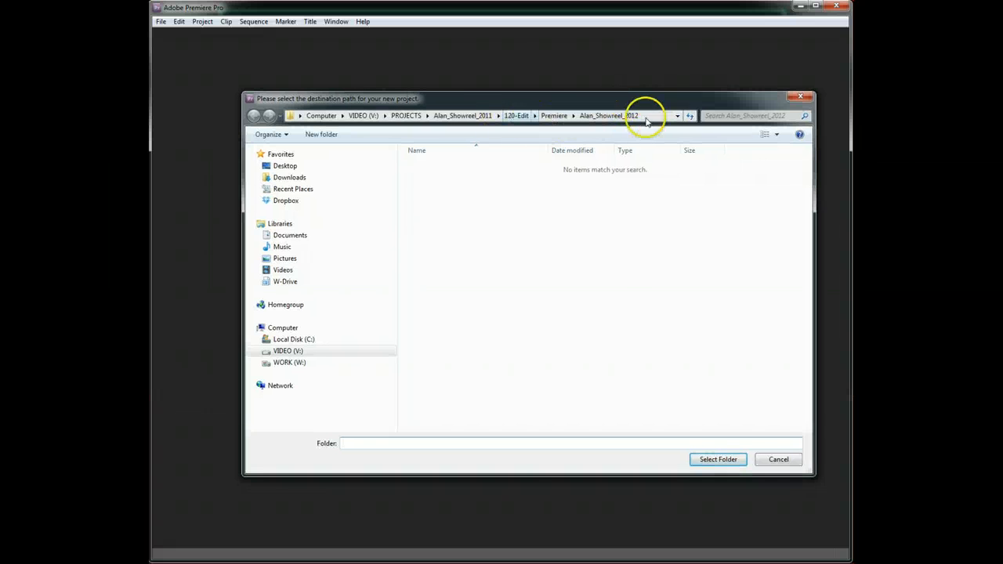
pyautogui.click(556, 118)
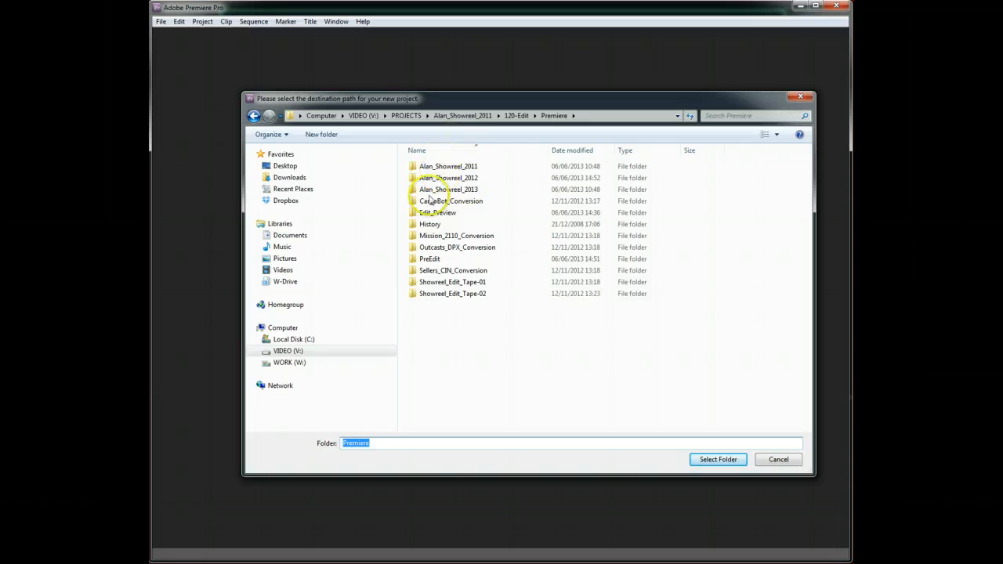
pyautogui.doubleClick(409, 190)
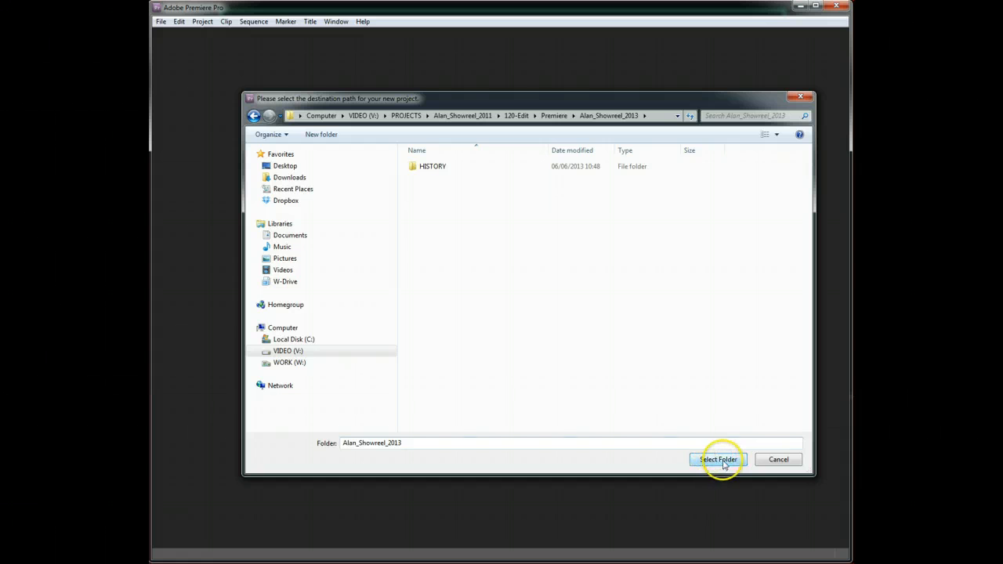
pyautogui.click(554, 115)
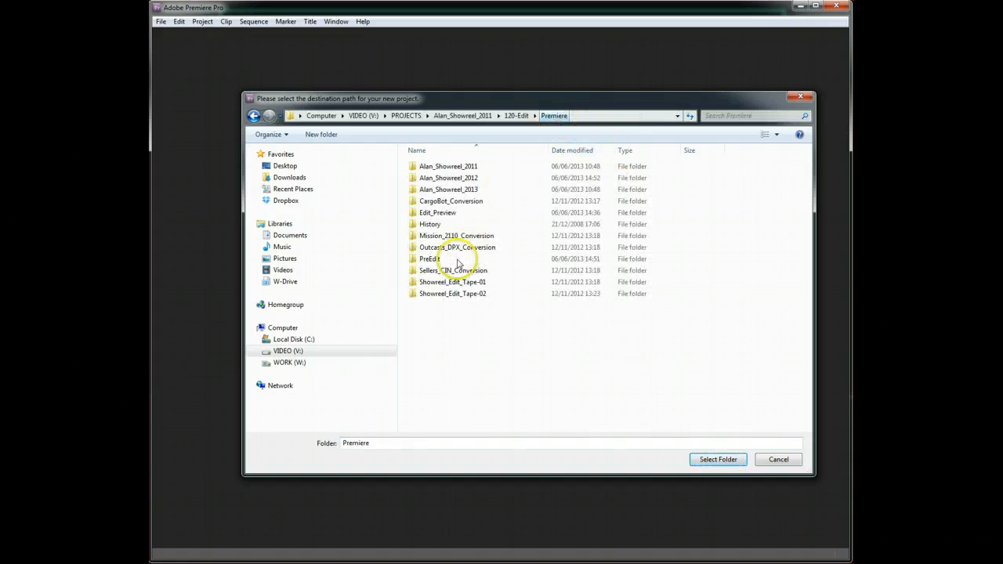
pyautogui.click(449, 189)
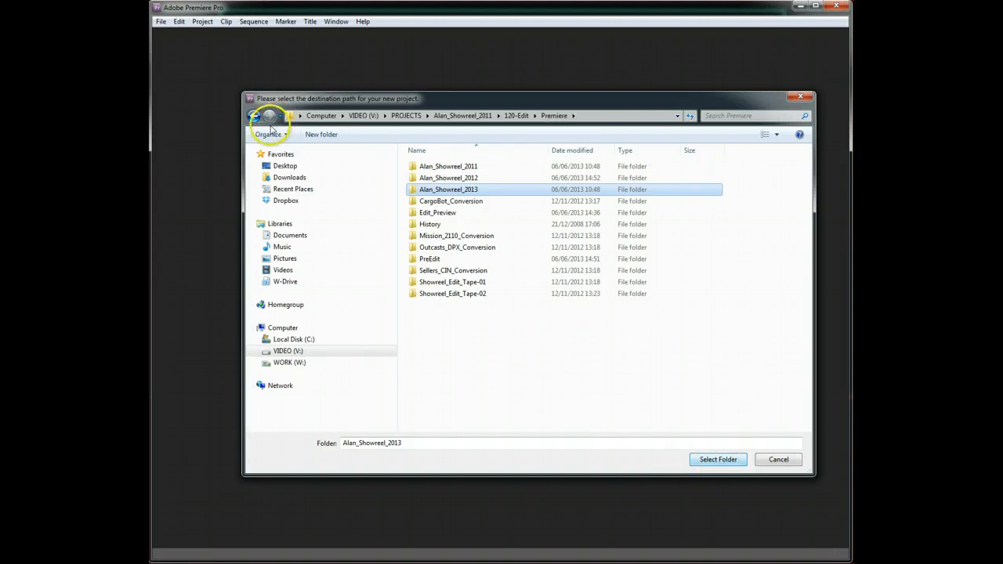
pyautogui.doubleClick(420, 190)
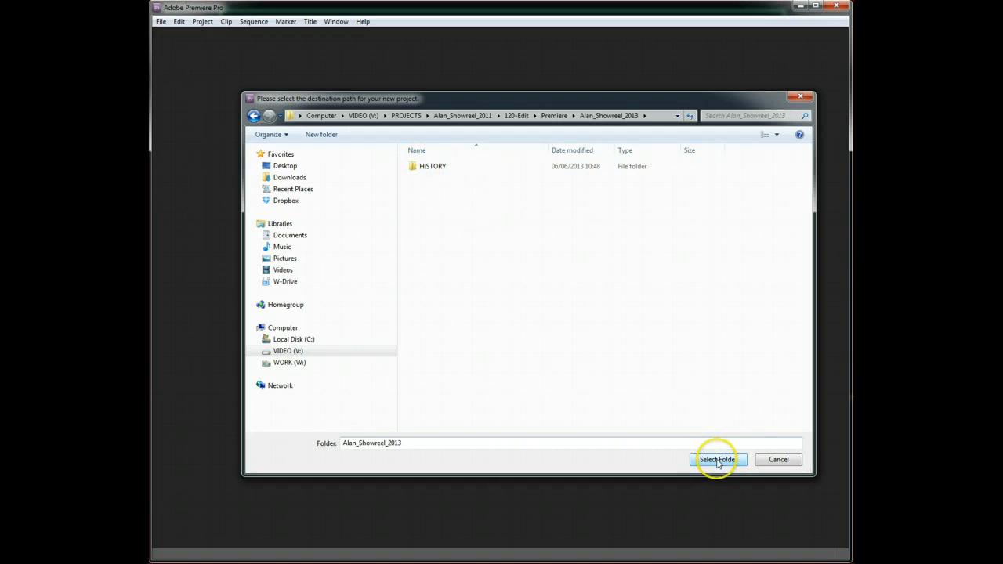
pyautogui.click(554, 115)
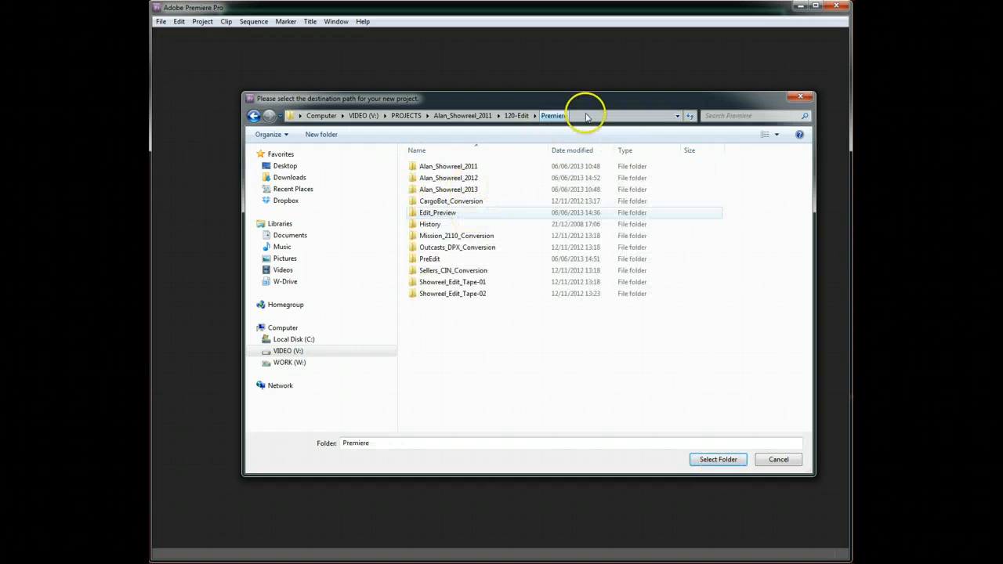
pyautogui.click(427, 211)
pyautogui.click(427, 190)
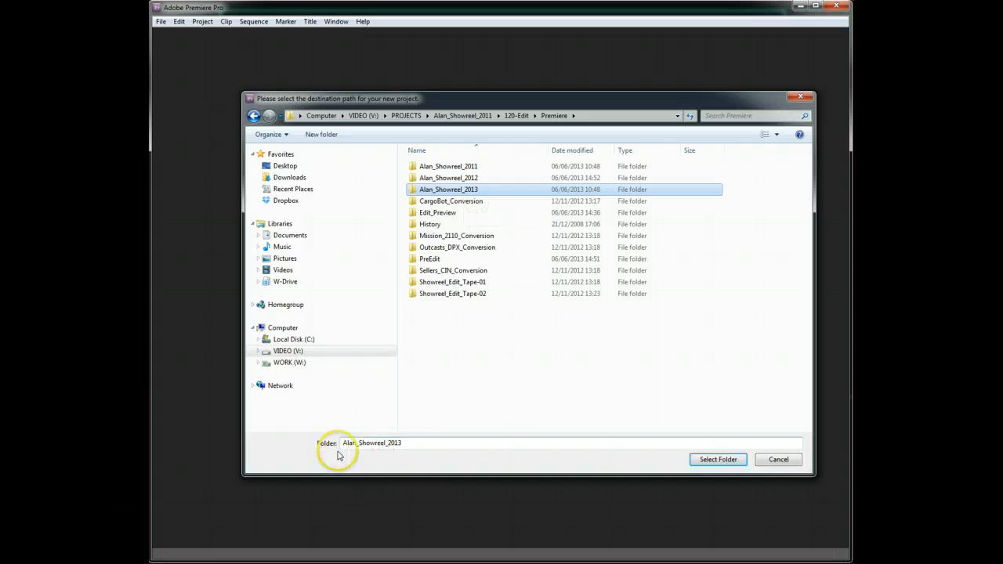
pyautogui.click(703, 461)
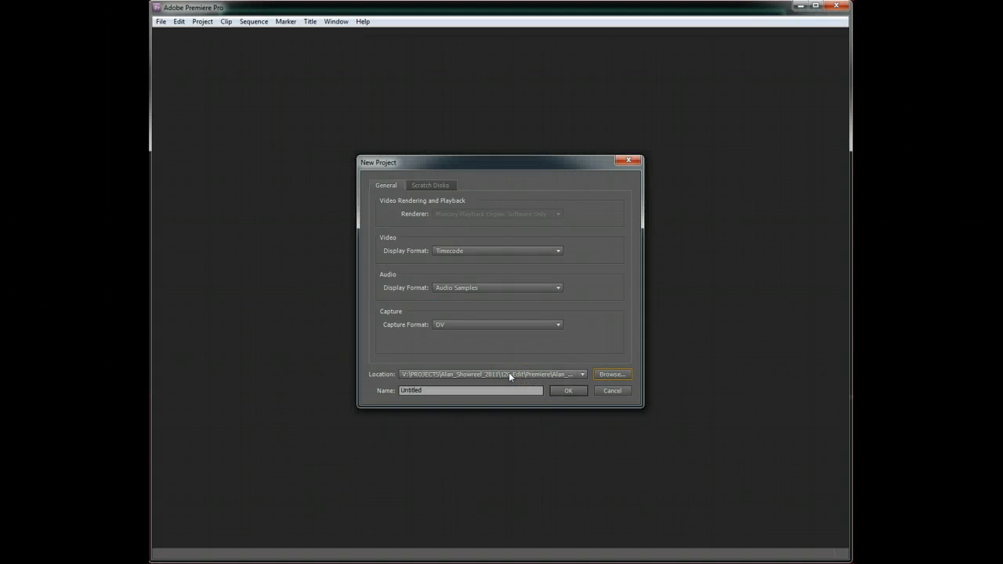
pyautogui.click(582, 375)
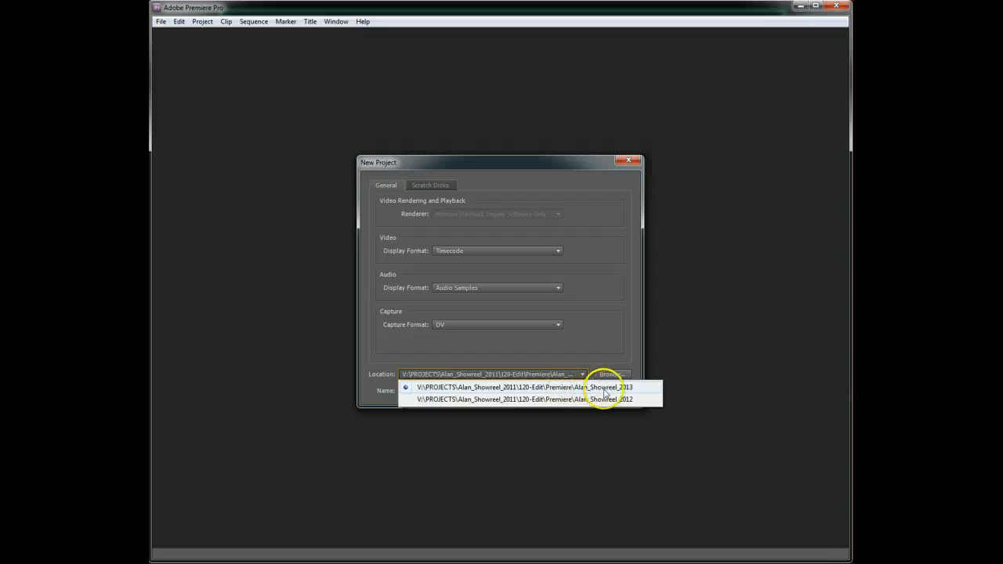
# Step: Name the new project Alan_Showreel_2013
pyautogui.click(630, 351)
pyautogui.doubleClick(453, 391)
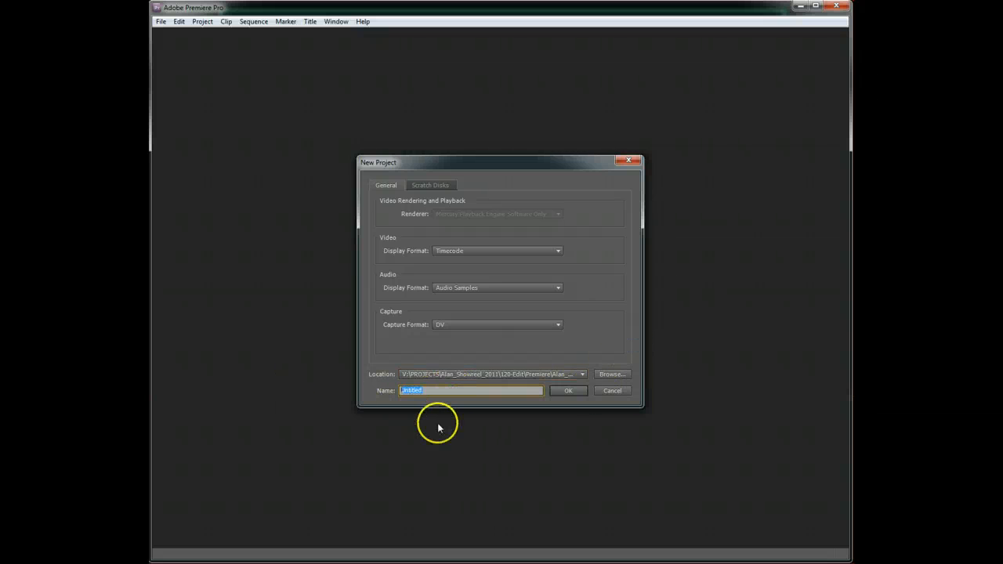
pyautogui.write('Alan_Showreel_2013')
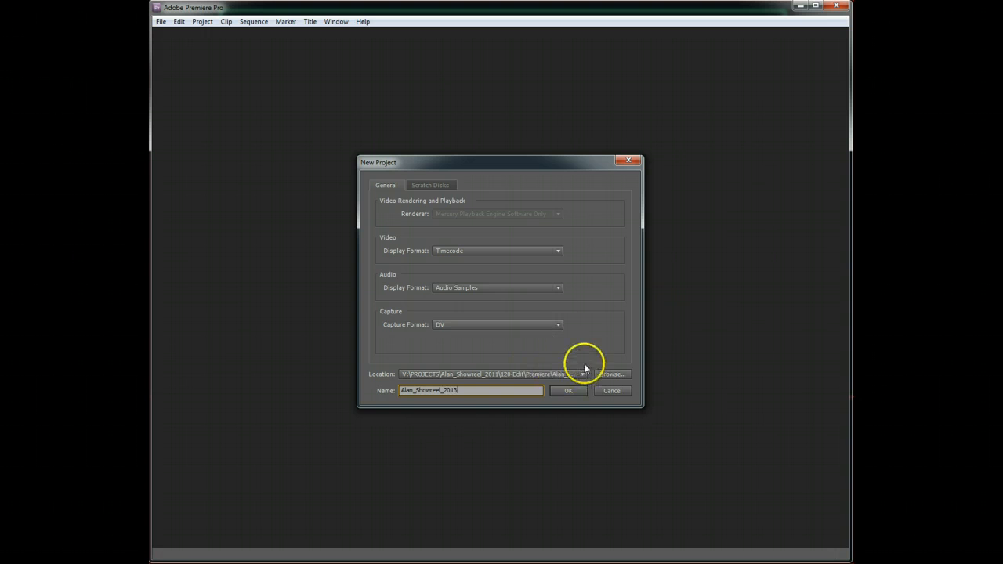
# Step: Check the scratch disk paths, extend the project name to Alan_Showreel_2013_v001 and create the project
pyautogui.click(444, 185)
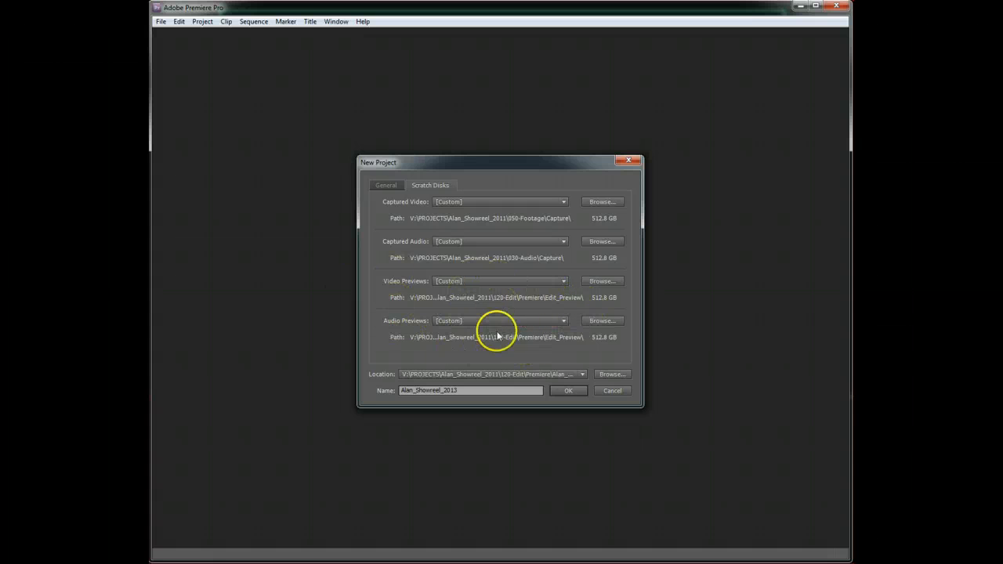
pyautogui.click(563, 284)
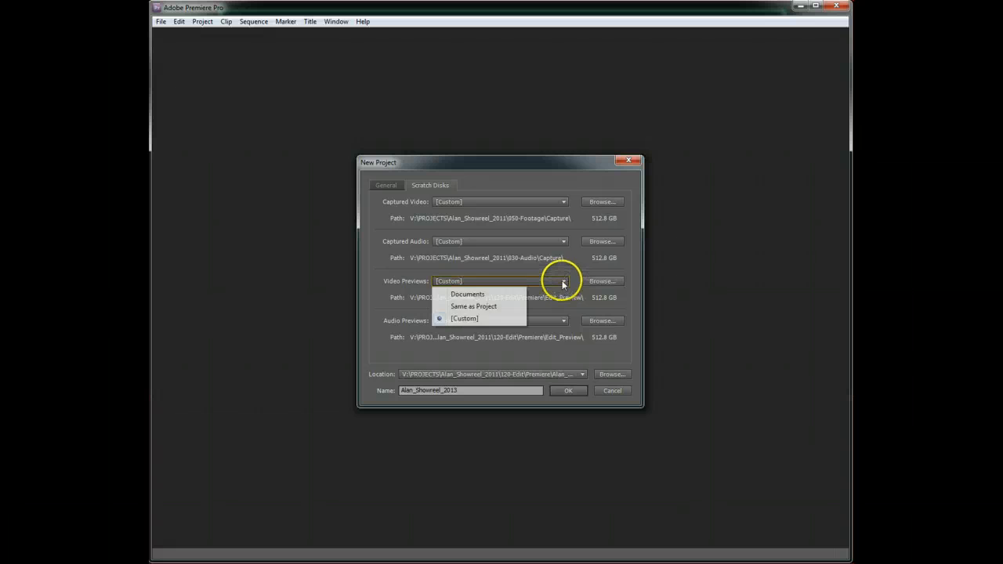
pyautogui.click(463, 172)
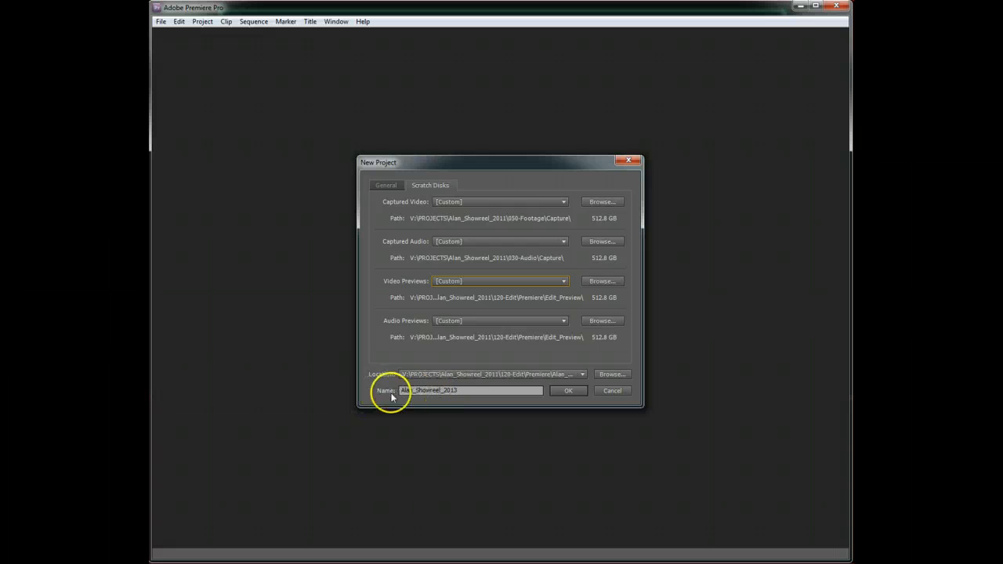
pyautogui.click(464, 391)
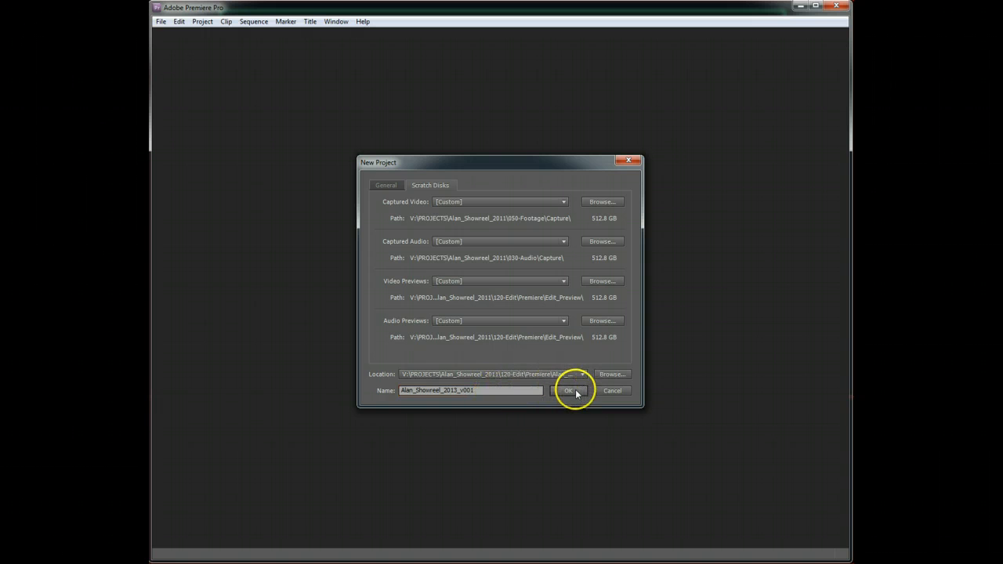
pyautogui.click(569, 391)
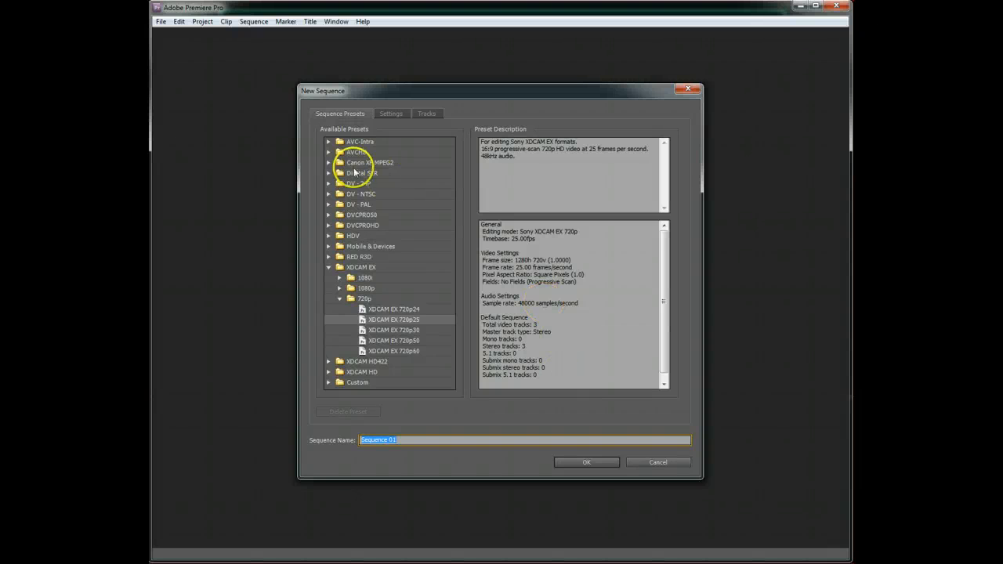
# Step: Create a sequence named Alan_Showreel_2013 with the XDCAM EX 720p25 preset
pyautogui.click(328, 163)
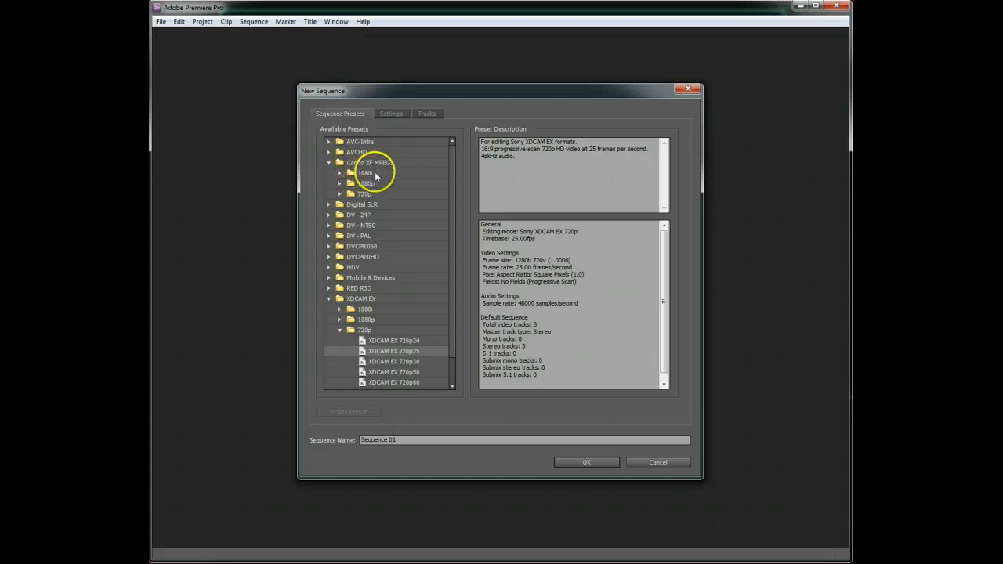
pyautogui.click(328, 163)
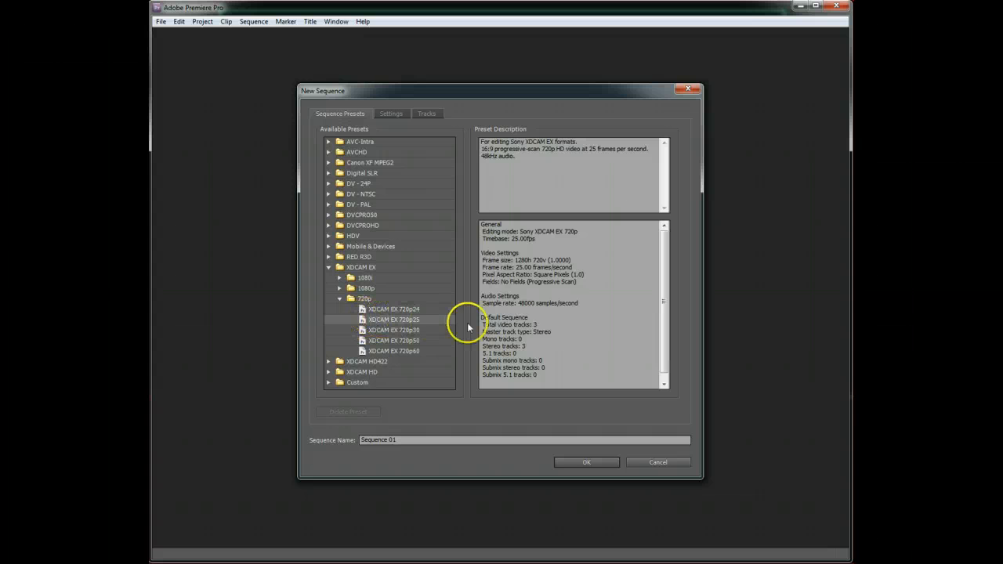
pyautogui.click(418, 441)
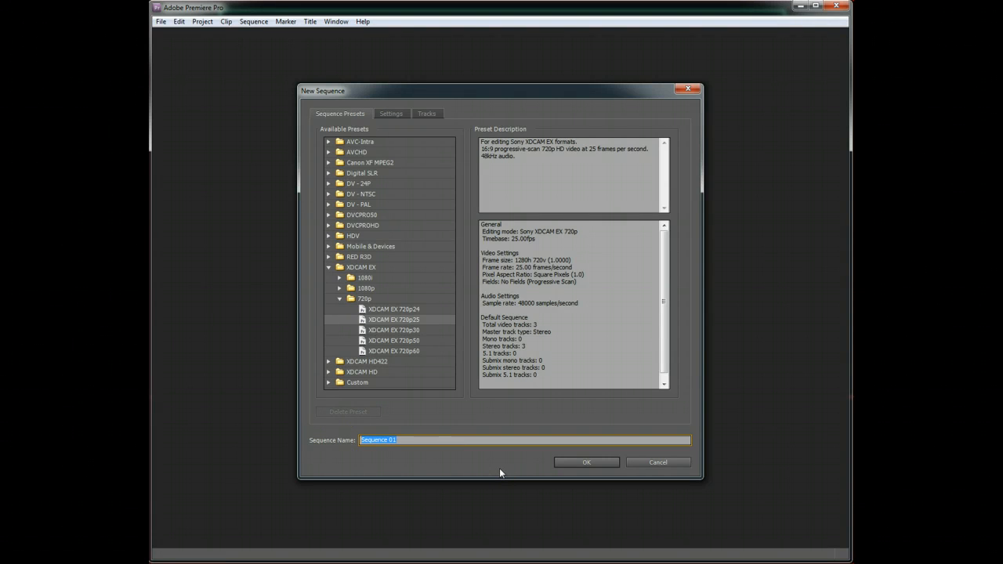
pyautogui.write('Alan_Showreel_2013')
pyautogui.click(589, 463)
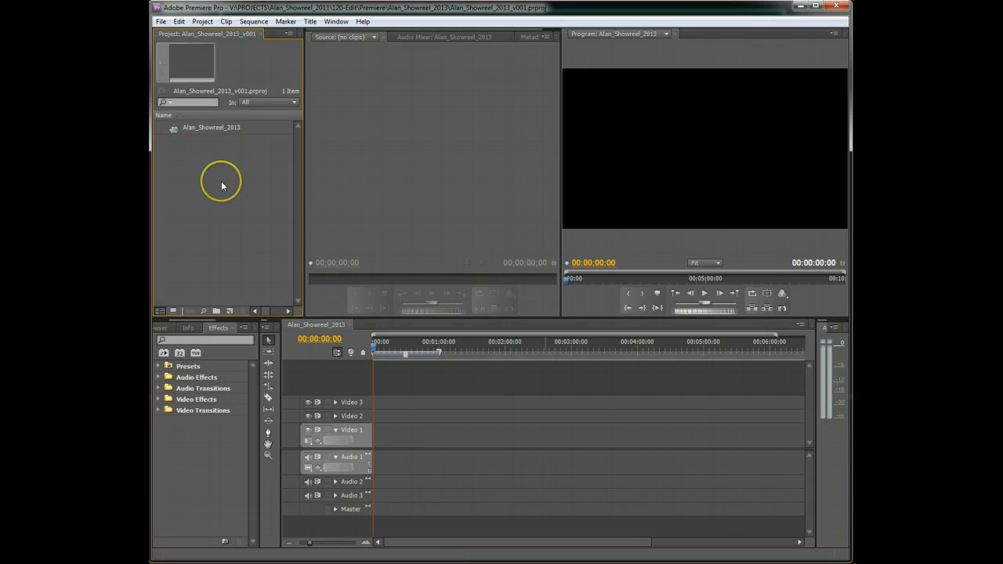
# Step: Start importing media into the project and browse to the 120-Edit\Premiere folder
pyautogui.rightClick(186, 150)
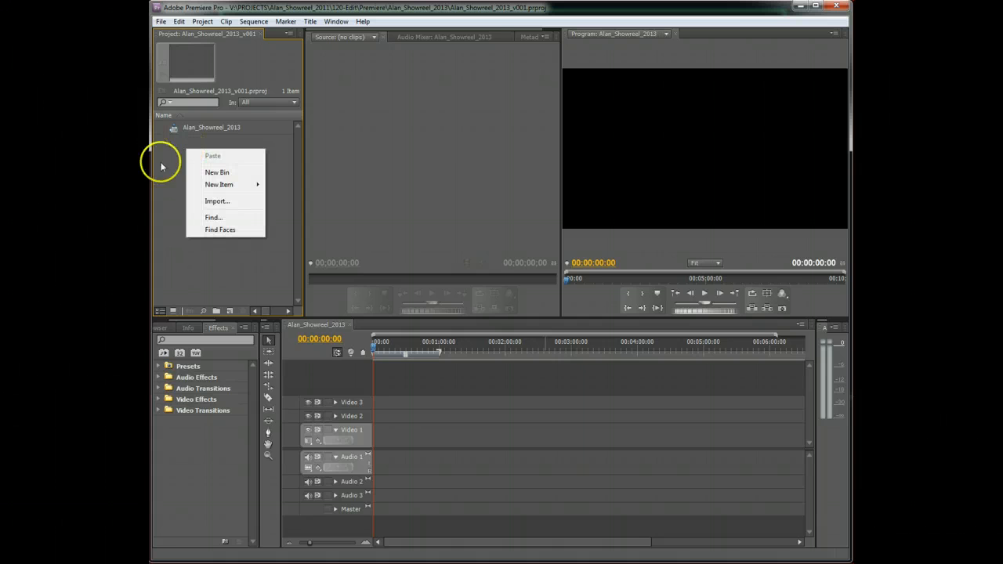
pyautogui.click(242, 262)
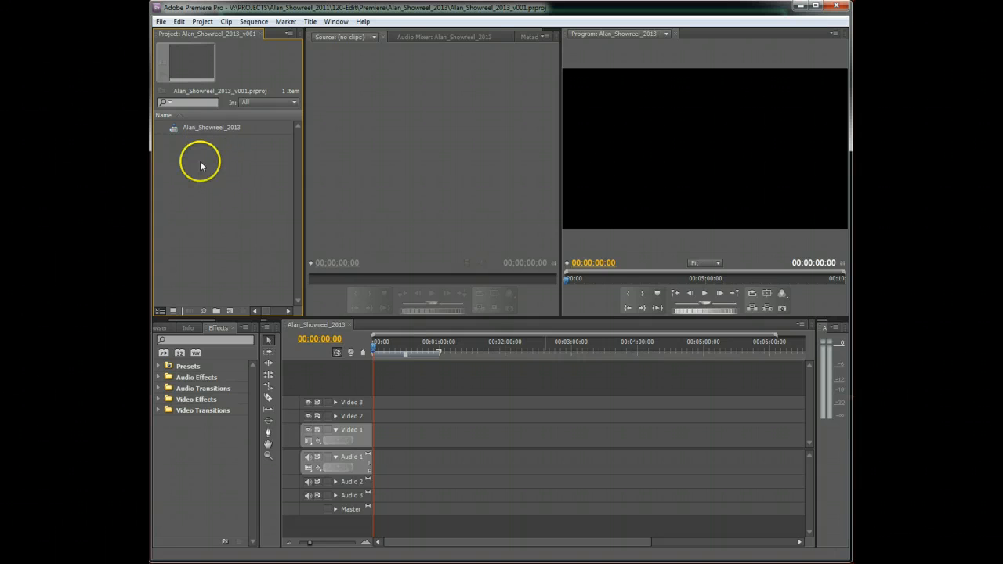
pyautogui.rightClick(201, 164)
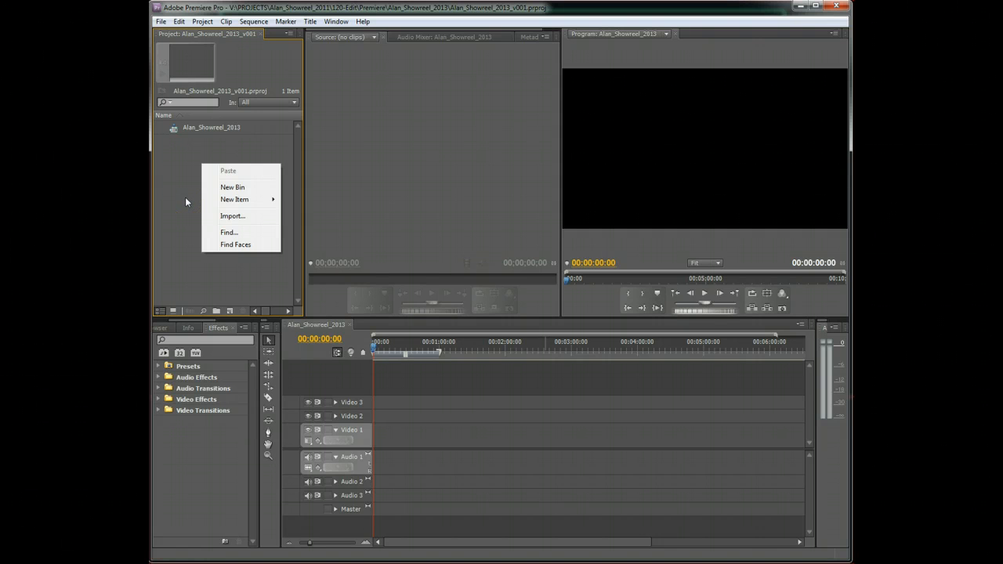
pyautogui.click(232, 215)
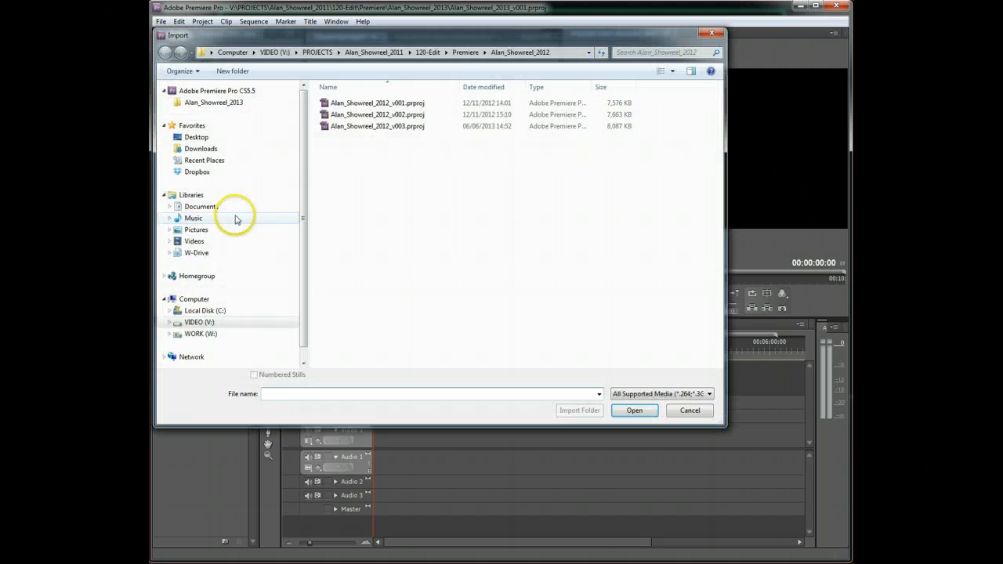
pyautogui.moveTo(398, 32); pyautogui.dragTo(432, 83)
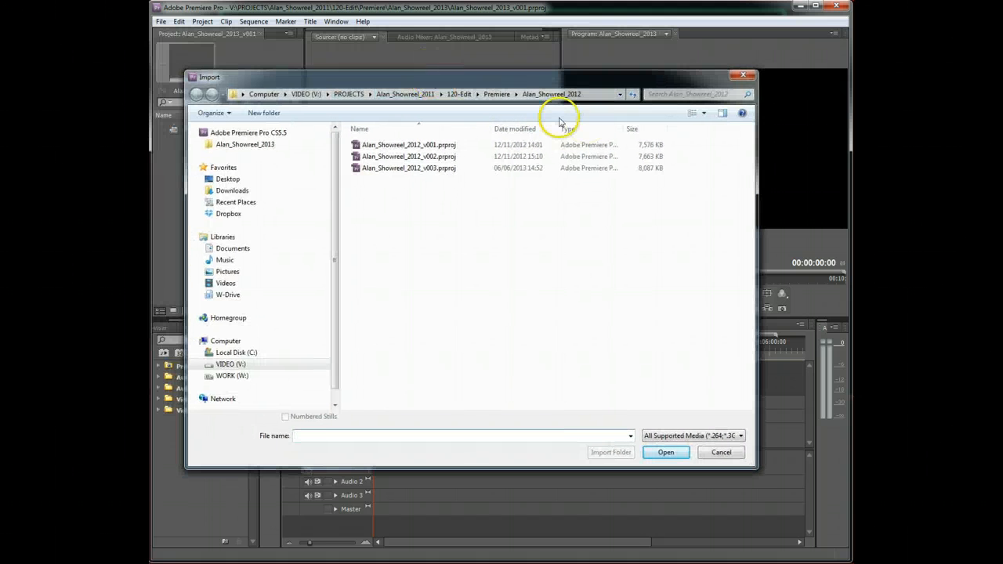
pyautogui.click(468, 95)
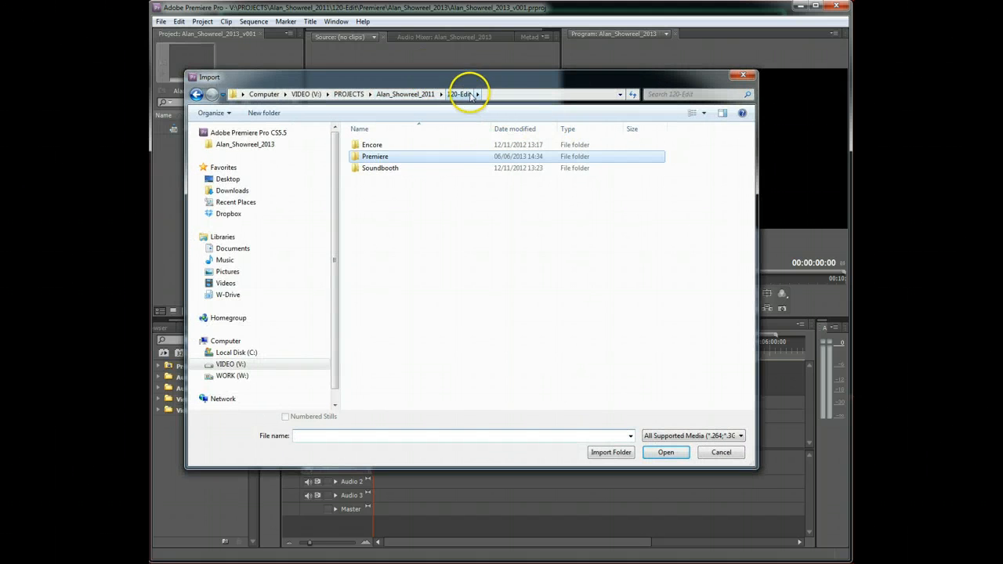
pyautogui.doubleClick(376, 157)
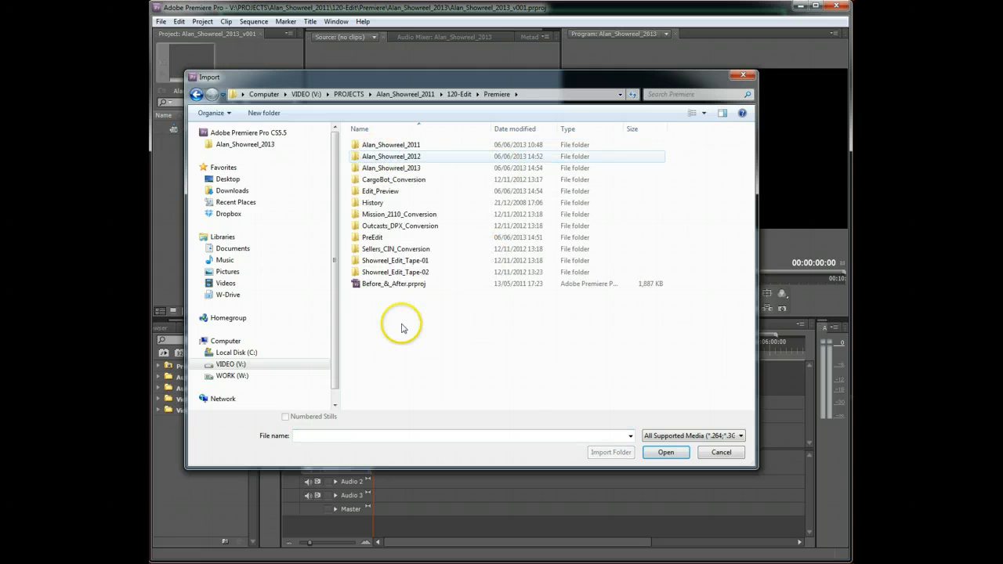
# Step: Check the contents of the PreEdit folder, import it as a whole folder, and dismiss the import failure report
pyautogui.click(358, 240)
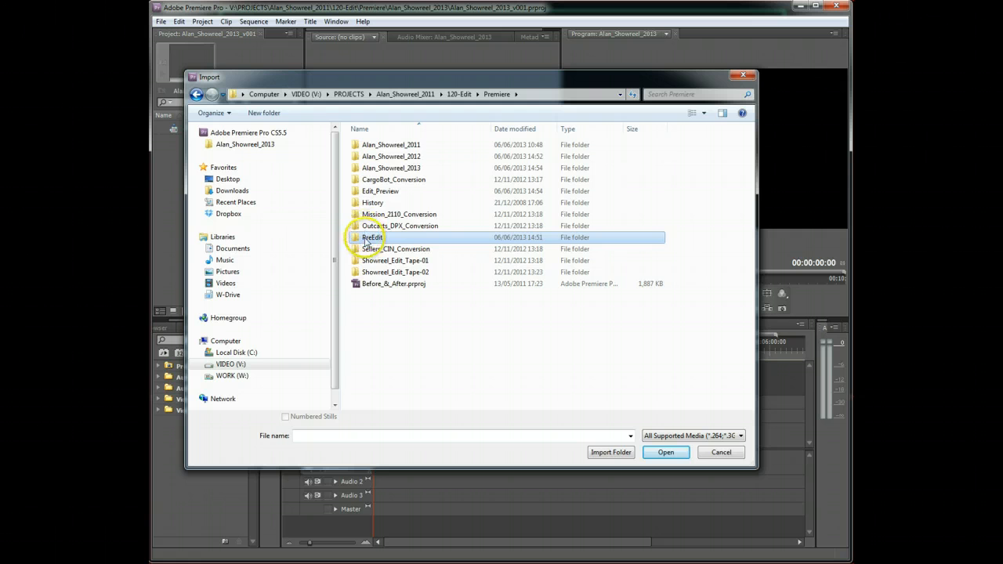
pyautogui.doubleClick(419, 237)
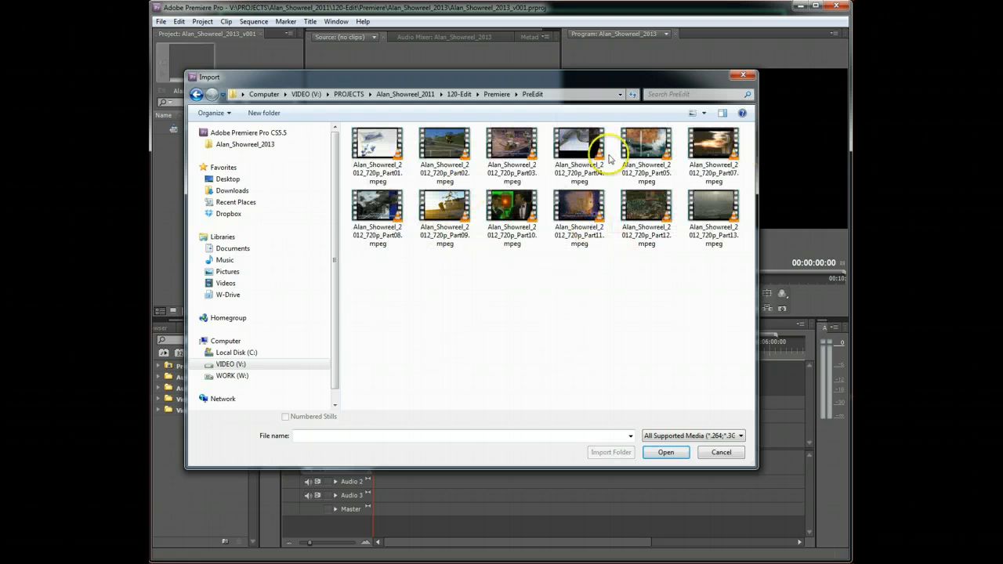
pyautogui.click(497, 94)
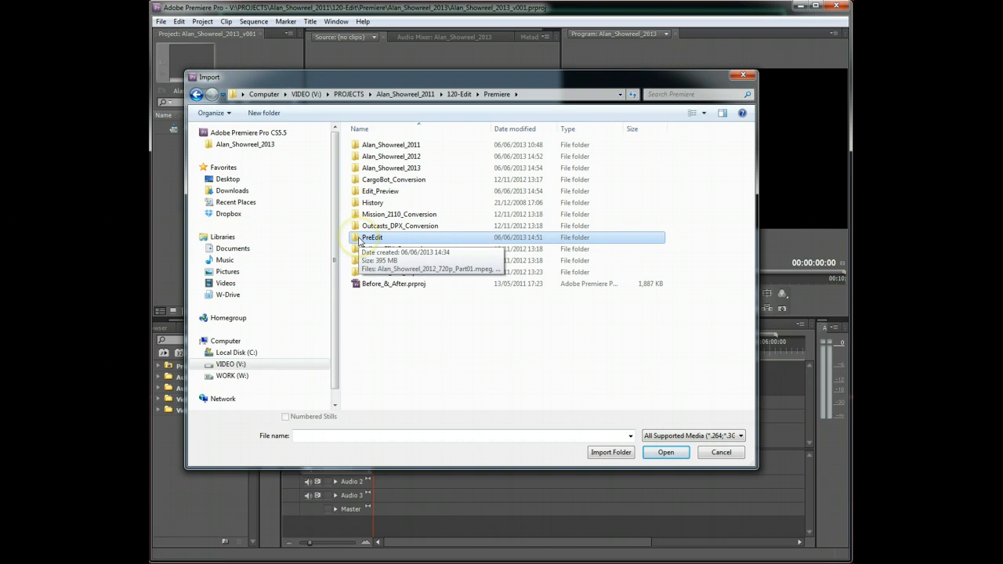
pyautogui.click(618, 454)
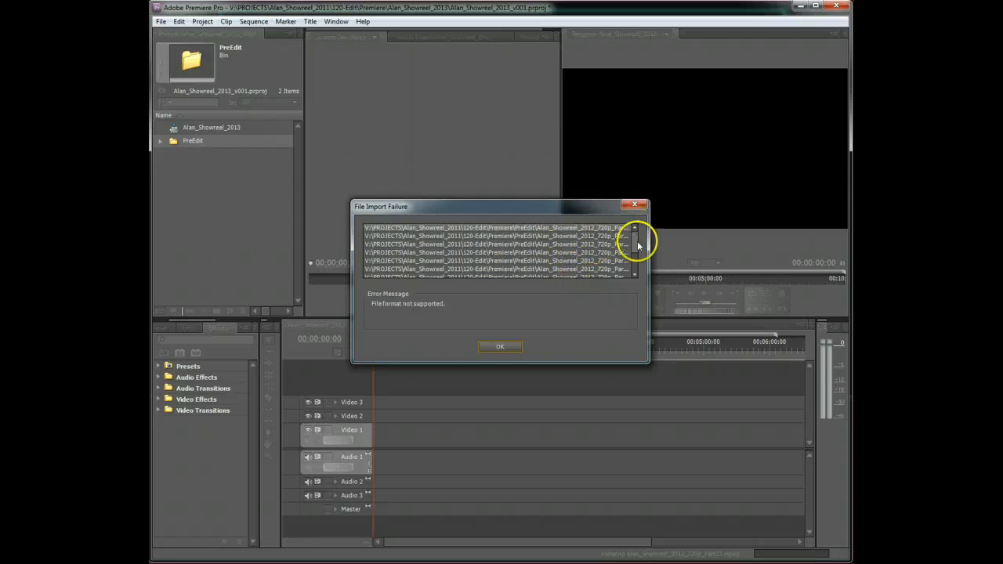
pyautogui.moveTo(638, 235)
pyautogui.mouseDown()
pyautogui.moveTo(635, 274)
pyautogui.moveTo(636, 243)
pyautogui.mouseUp()
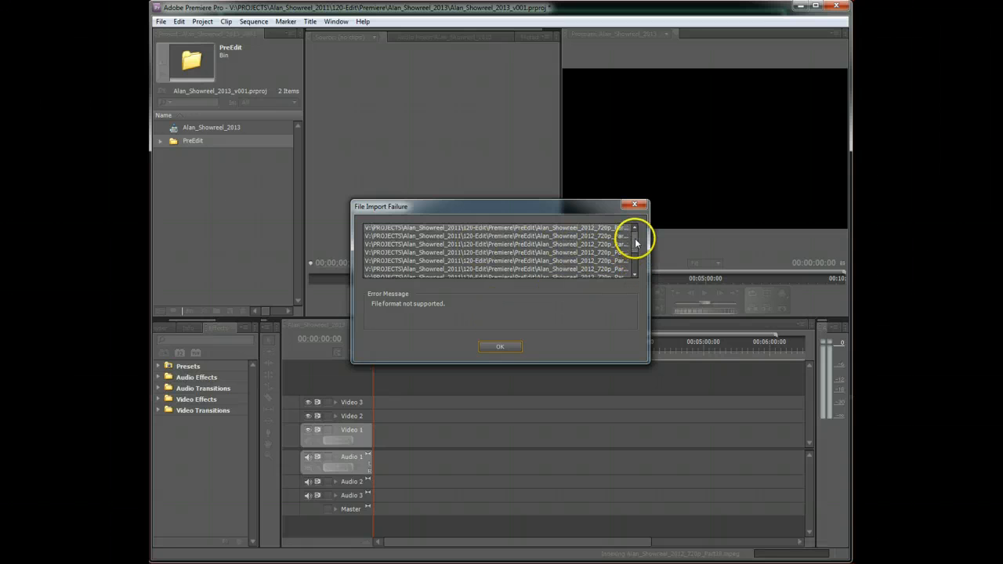
pyautogui.click(510, 347)
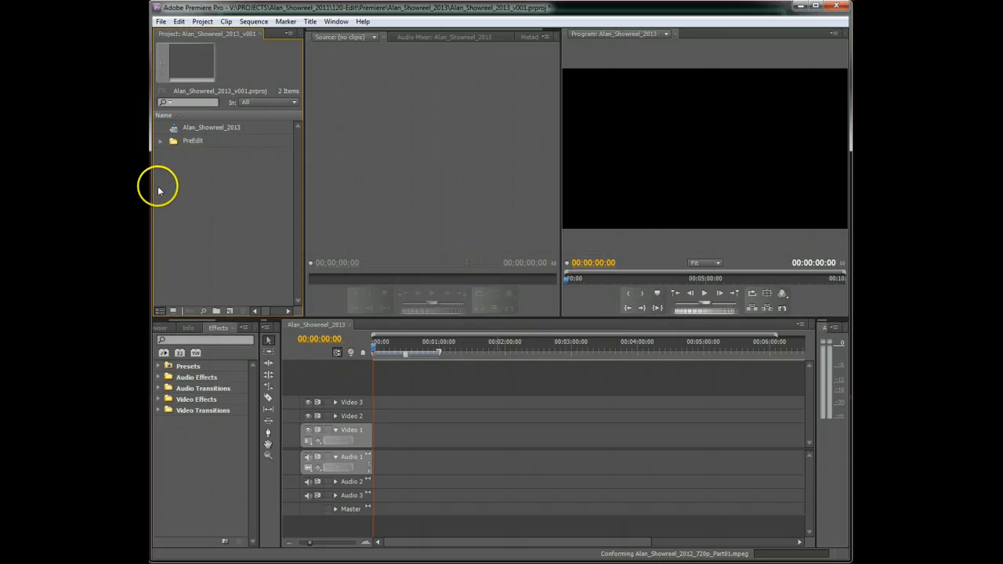
# Step: Expand the PreEdit bin, widen the project list to read the full clip names, and collapse the bin
pyautogui.click(160, 141)
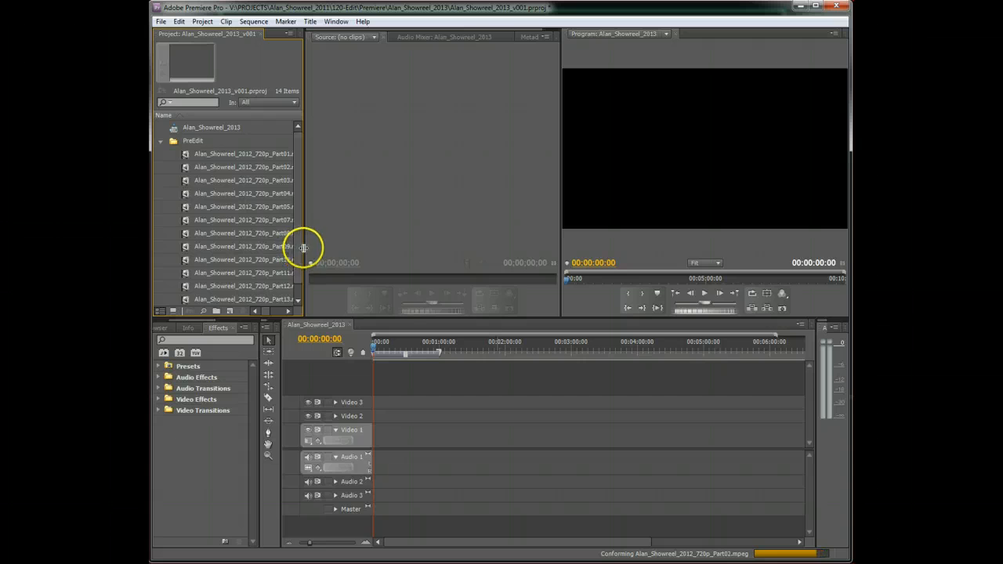
pyautogui.moveTo(304, 248); pyautogui.dragTo(338, 248)
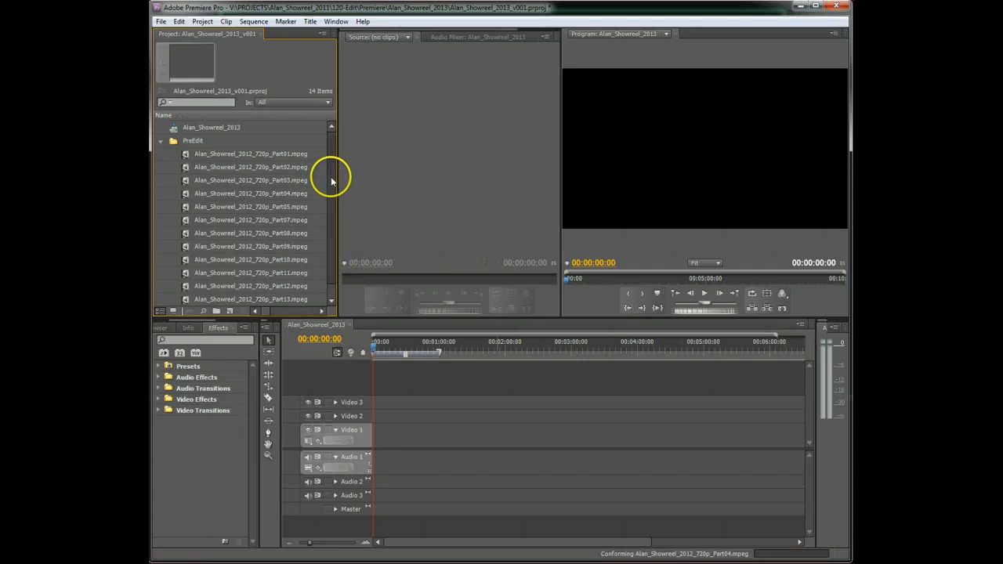
pyautogui.scroll(-1, 331, 182)
pyautogui.scroll(1, 333, 157)
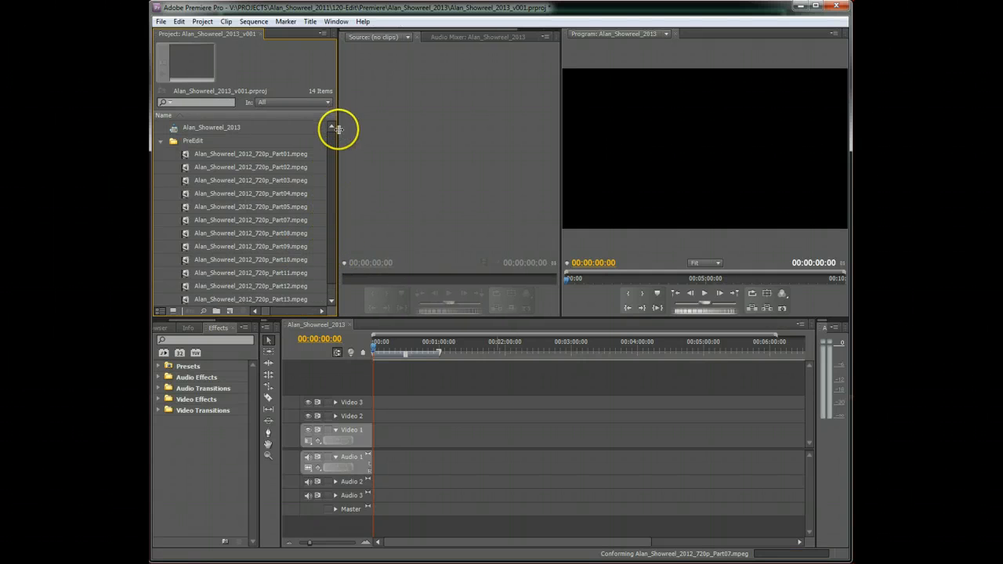
pyautogui.click(160, 140)
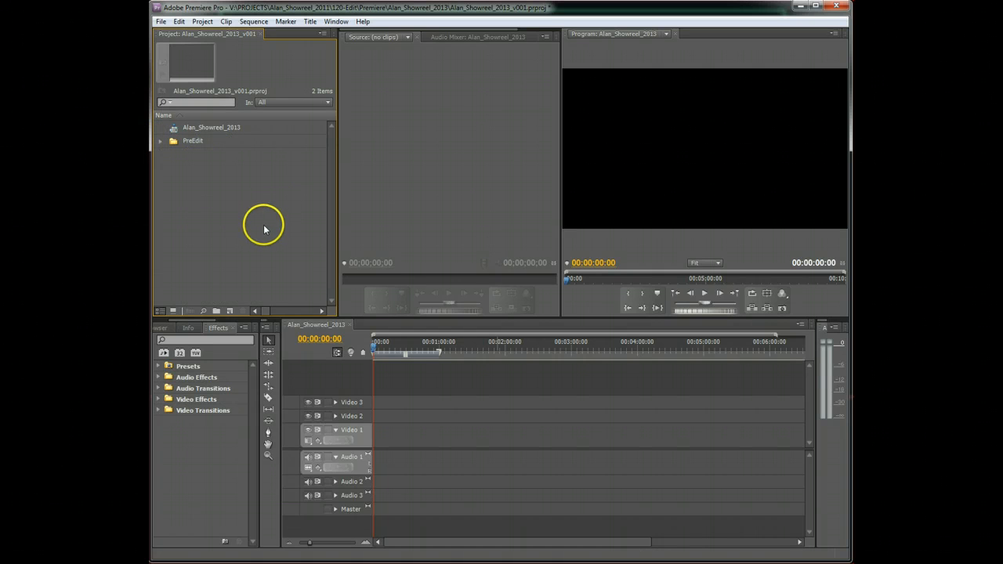
# Step: Place all the PreEdit clips, from Part01 to Part13, on Video 1 and Audio 1 at the start of the sequence
pyautogui.click(160, 141)
pyautogui.click(185, 155)
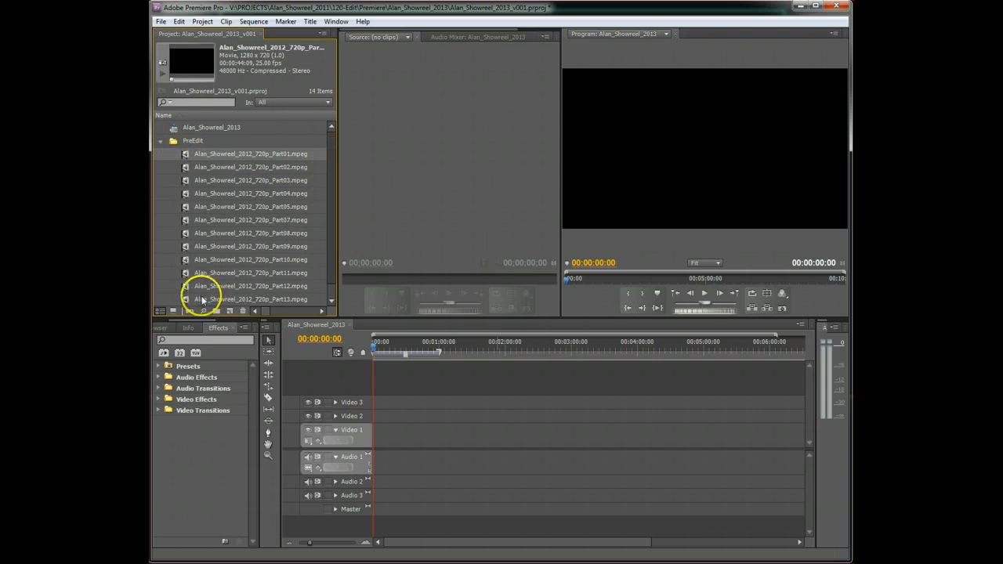
pyautogui.scroll(-1, 204, 294)
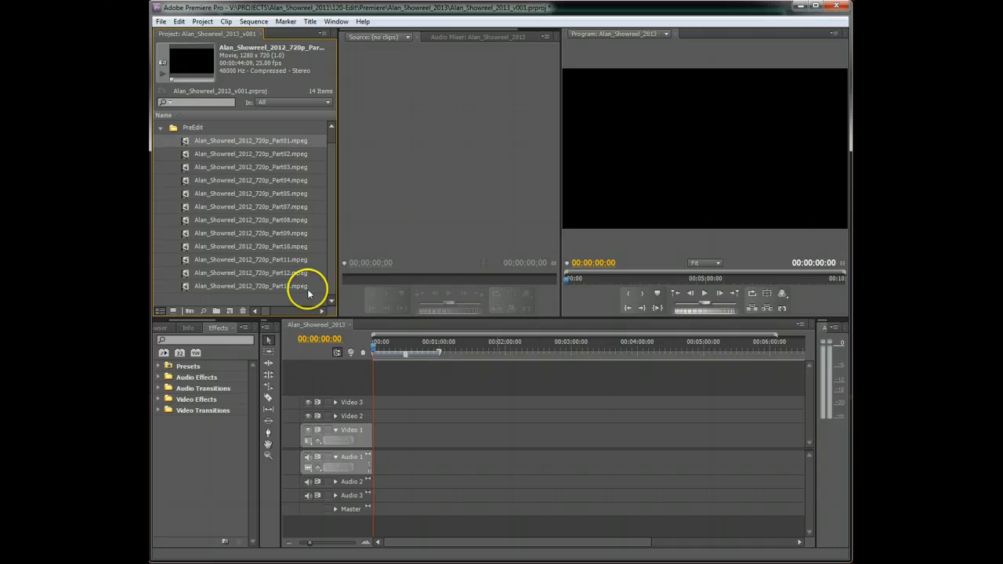
pyautogui.keyDown('shift'); pyautogui.click(189, 287); pyautogui.keyUp('shift')
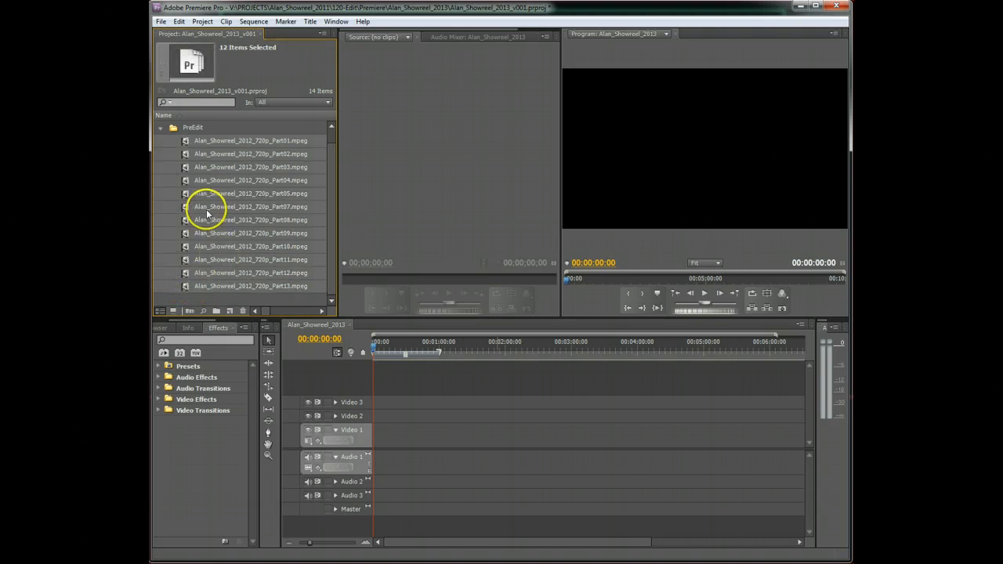
pyautogui.moveTo(186, 145); pyautogui.dragTo(393, 437)
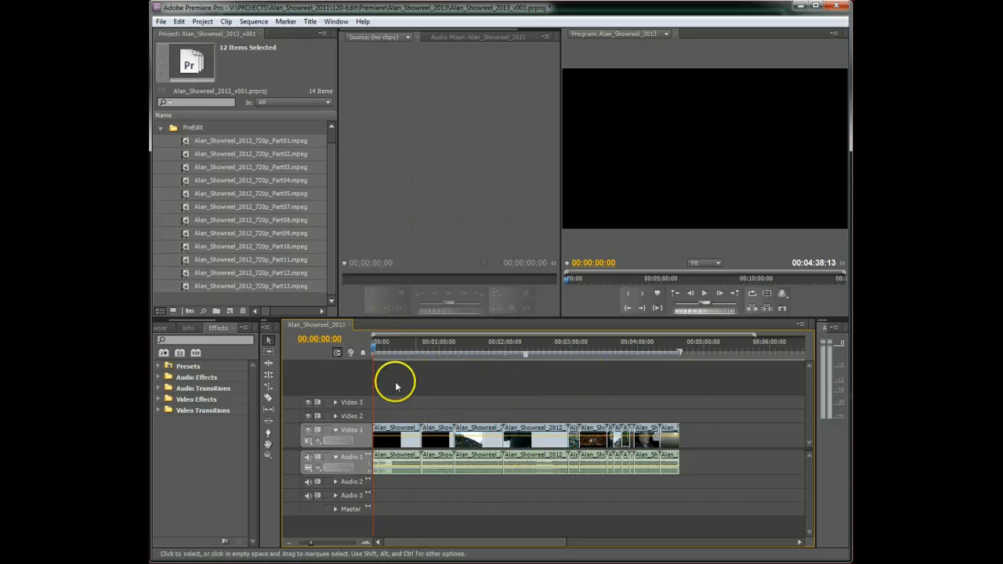
# Step: Scrub through the assembled clips in the timeline and return the playhead to the start of the sequence
pyautogui.click(391, 350)
pyautogui.moveTo(390, 350); pyautogui.dragTo(542, 377)
pyautogui.press('Home')
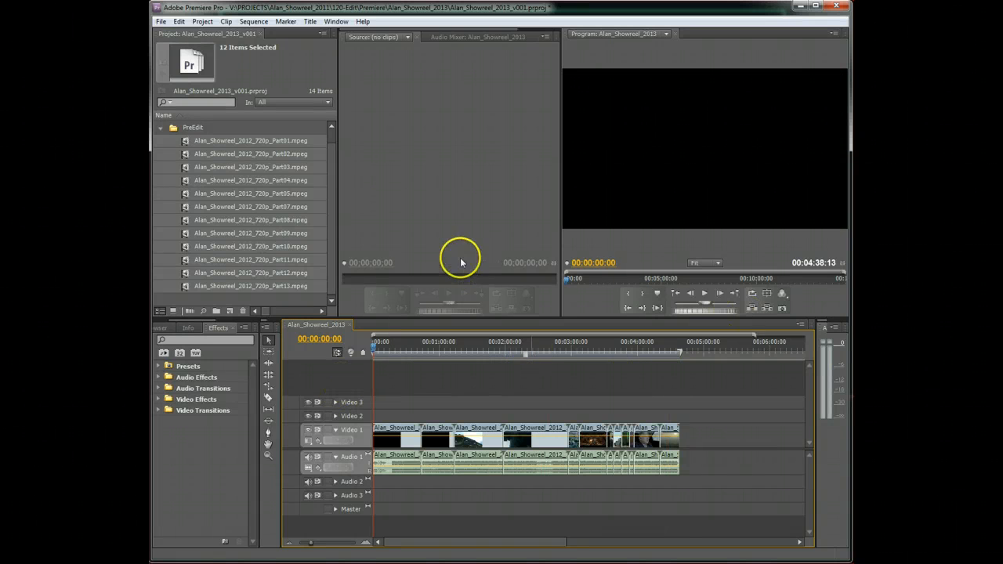
# Step: Collapse the PreEdit bin and start an import, browsing to Alan_Showreel_2011 > 050-Footage > HD_Masters > Bloody_Tales2
pyautogui.click(334, 140)
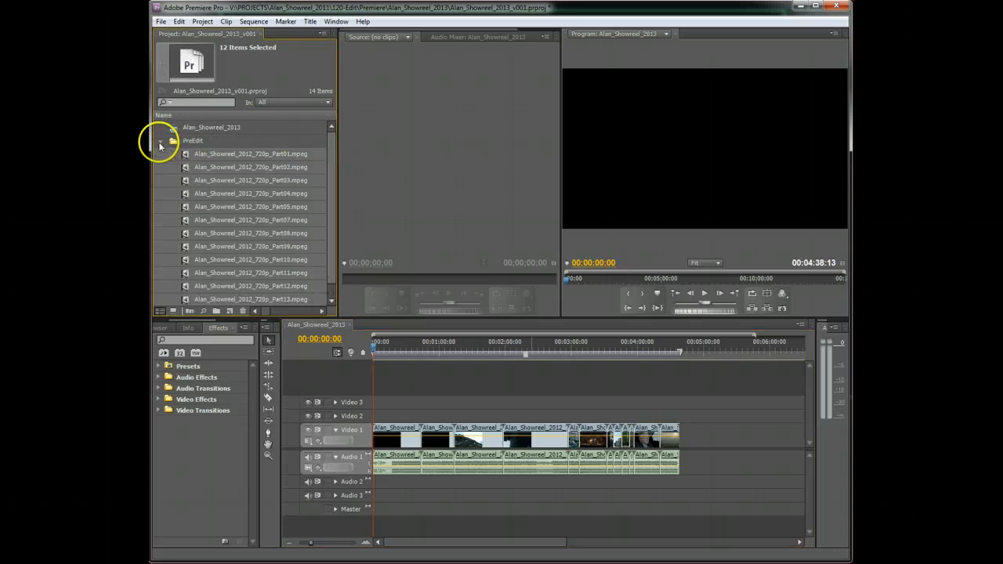
pyautogui.click(160, 142)
pyautogui.rightClick(224, 174)
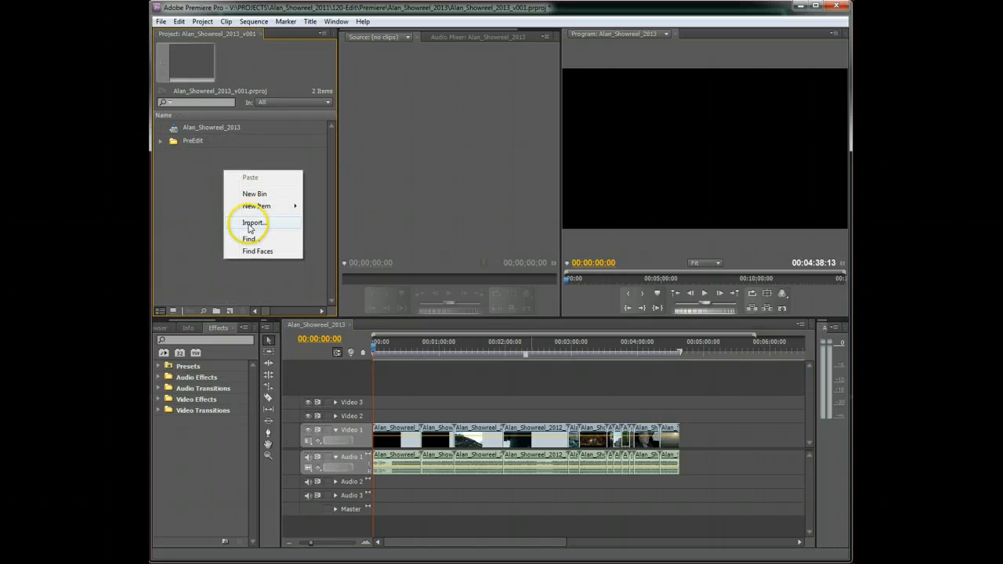
pyautogui.click(249, 224)
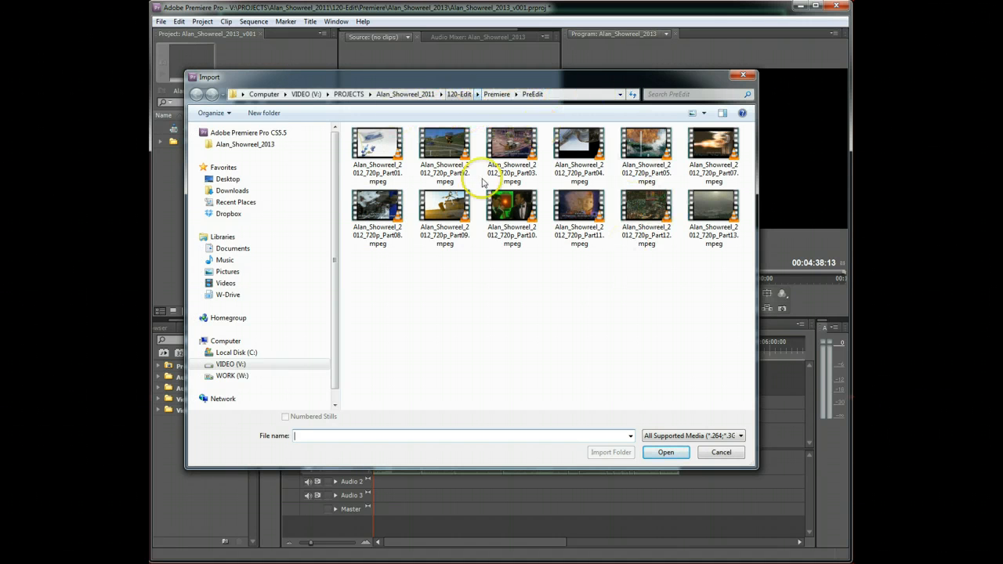
pyautogui.click(412, 100)
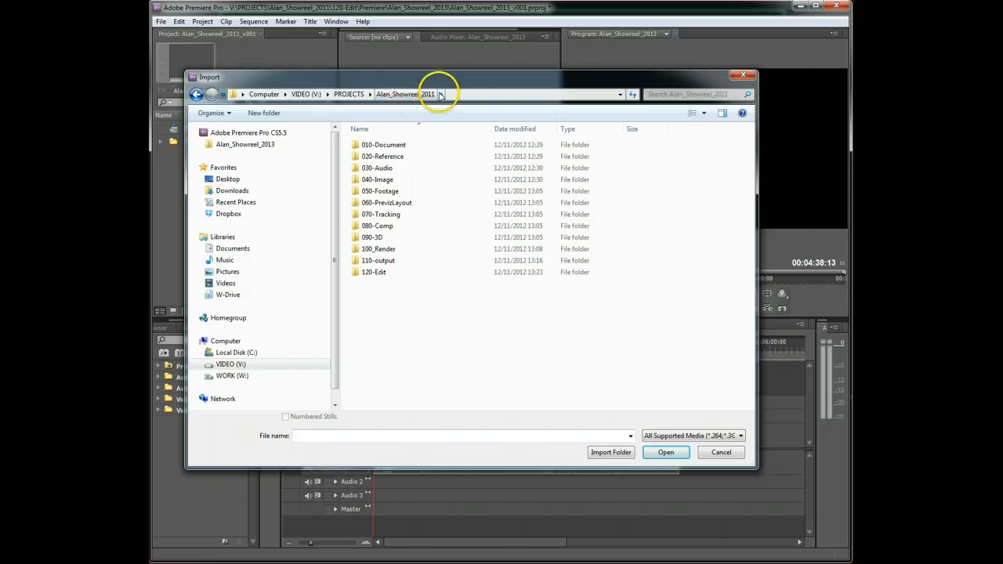
pyautogui.doubleClick(380, 191)
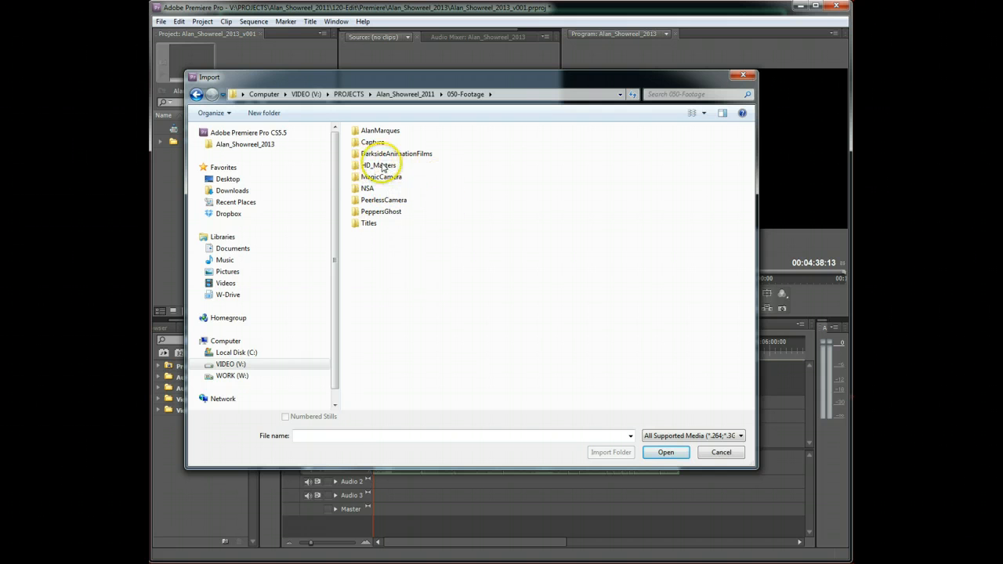
pyautogui.doubleClick(355, 167)
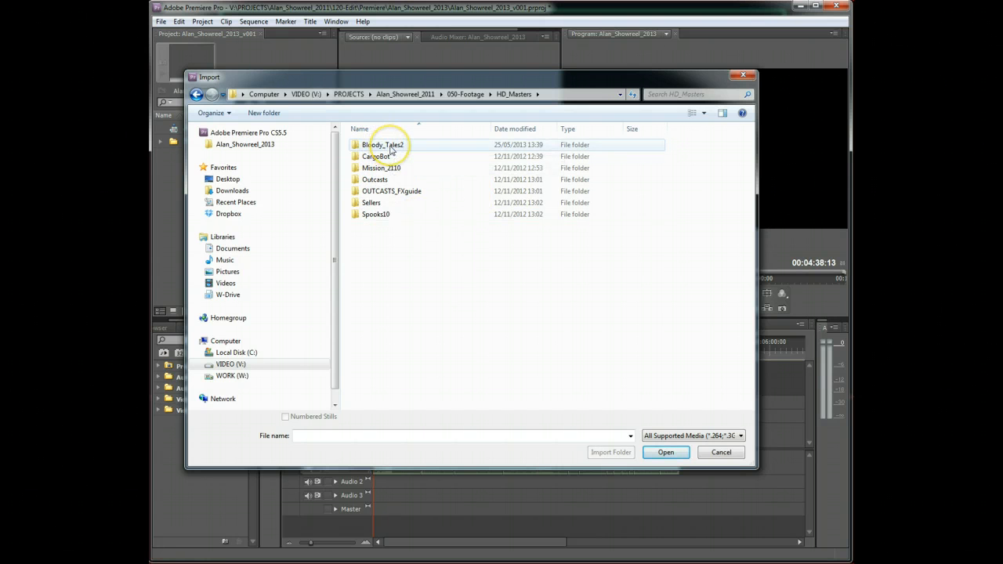
pyautogui.doubleClick(390, 147)
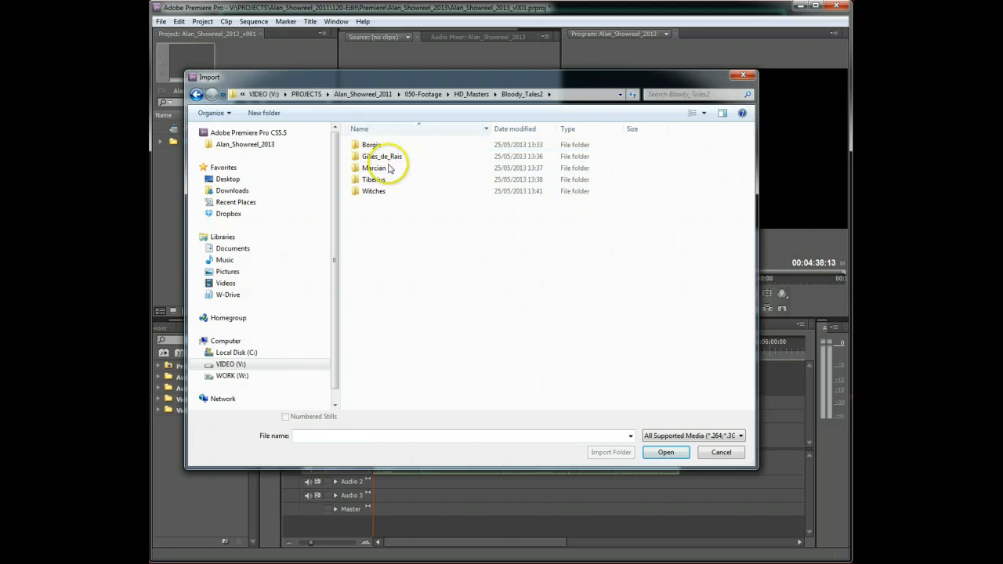
# Step: Import the whole Borgia folder from Bloody_Tales2 and check the clips in its new bin
pyautogui.doubleClick(370, 145)
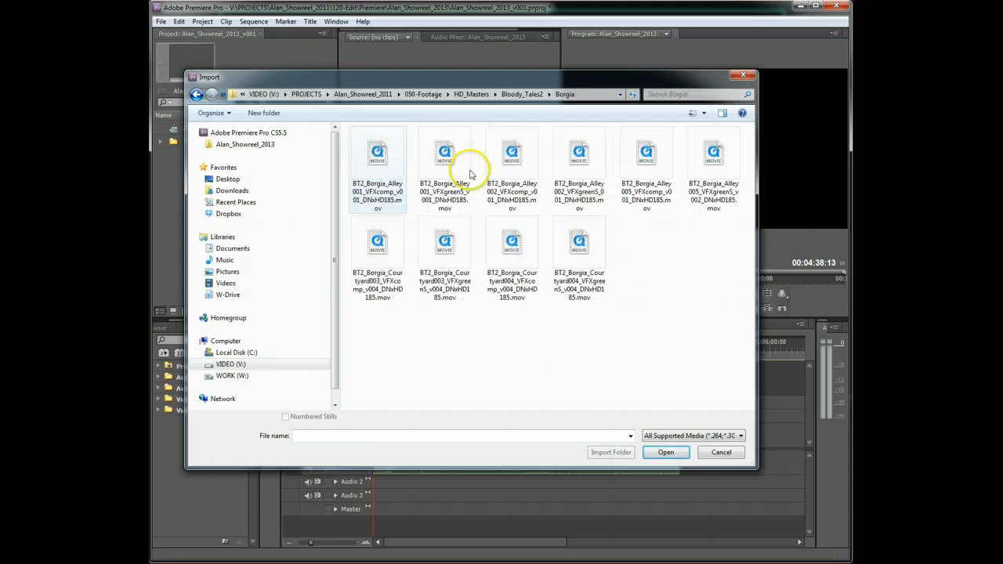
pyautogui.click(519, 95)
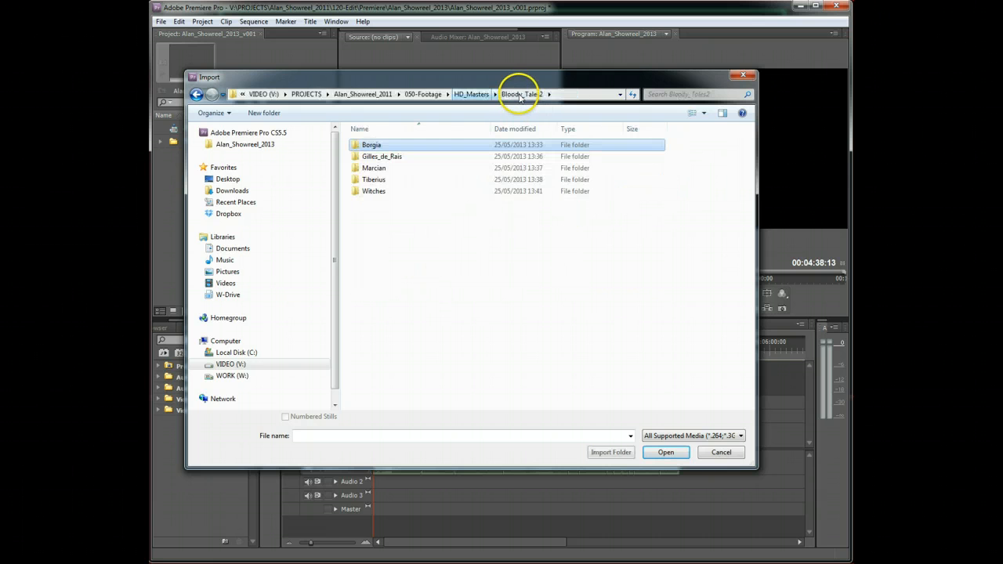
pyautogui.click(480, 95)
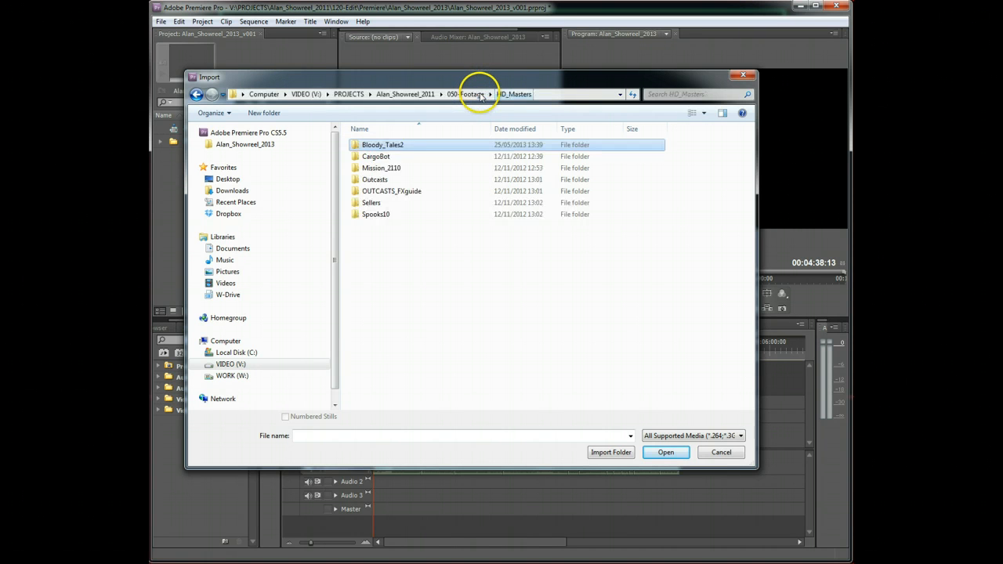
pyautogui.click(367, 146)
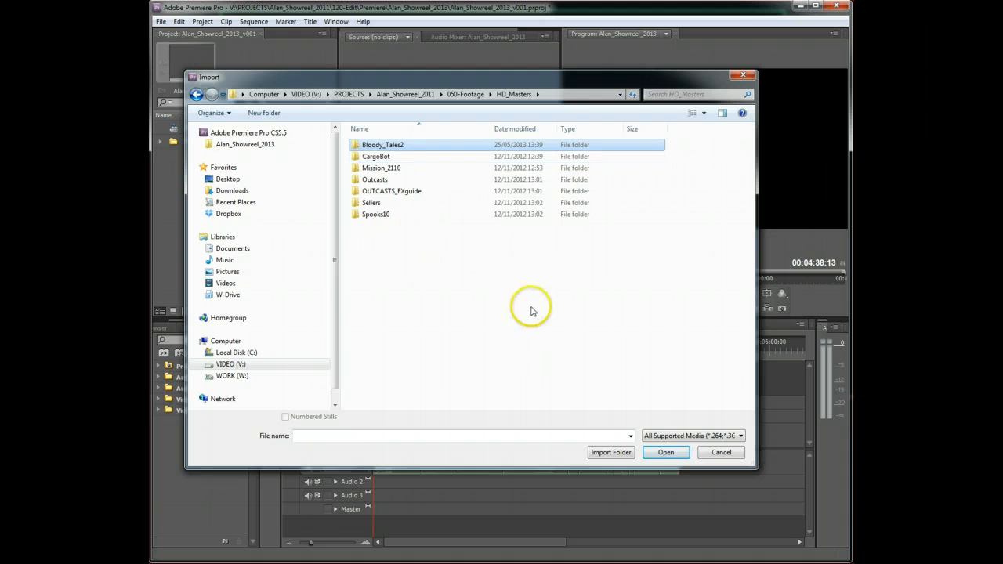
pyautogui.doubleClick(364, 147)
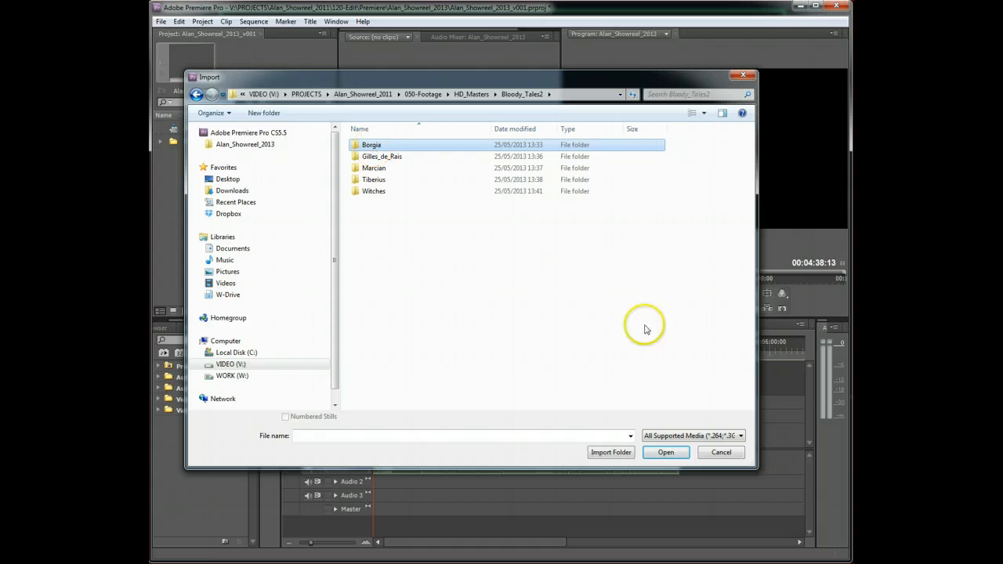
pyautogui.click(610, 452)
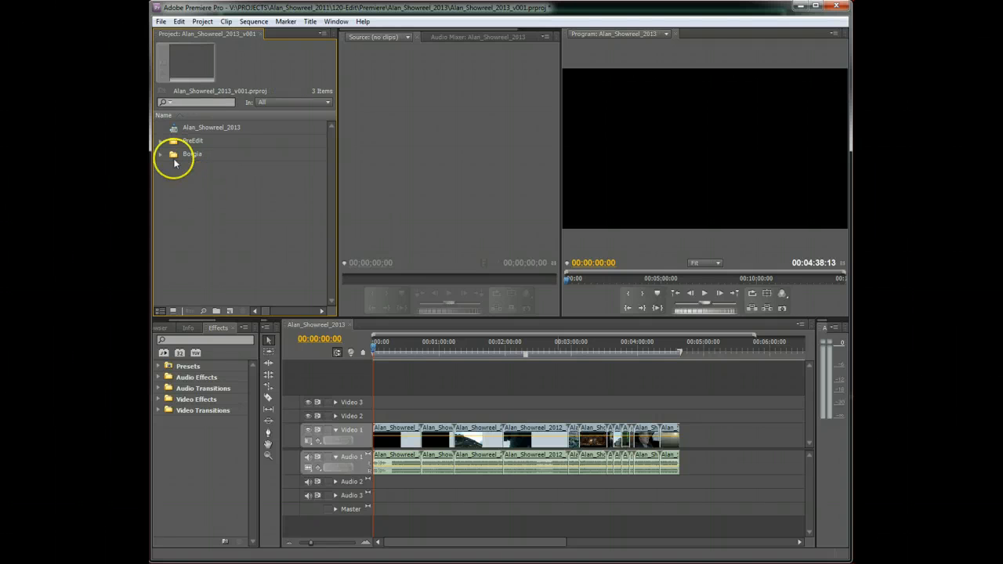
pyautogui.click(161, 155)
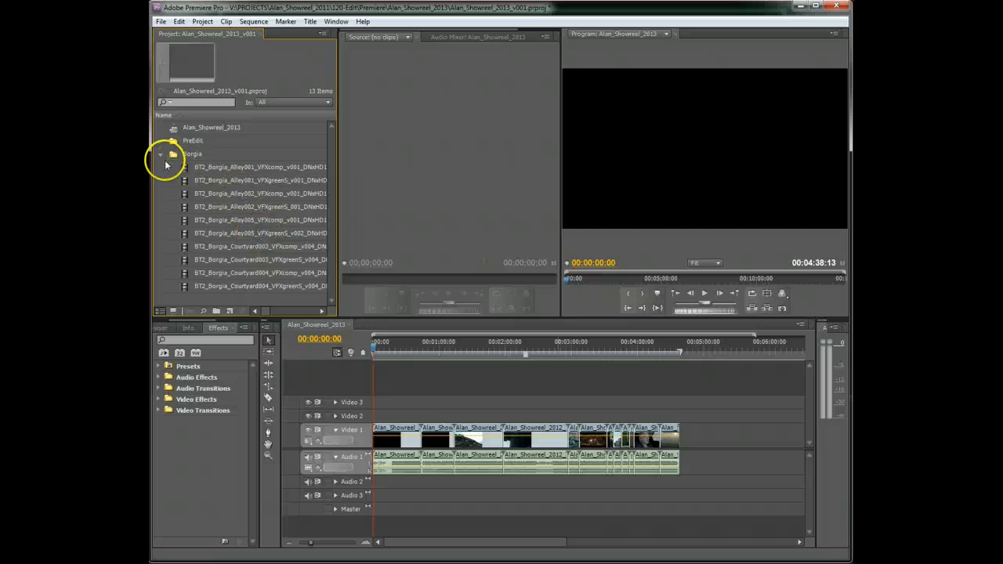
pyautogui.click(161, 154)
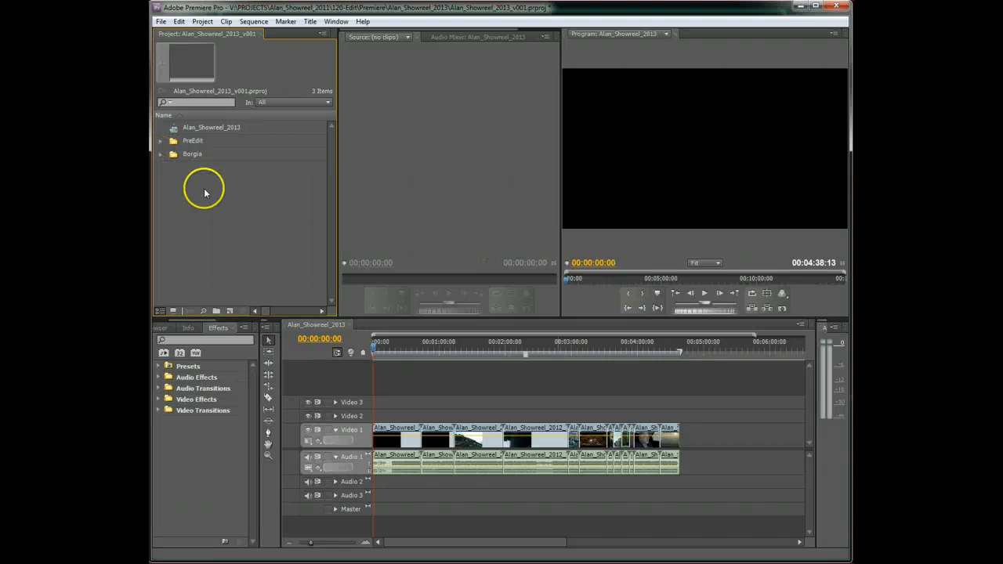
# Step: Check the contents of the Gilles_de_Rais folder in Bloody_Tales2 and import it as a whole folder
pyautogui.rightClick(250, 208)
pyautogui.click(280, 260)
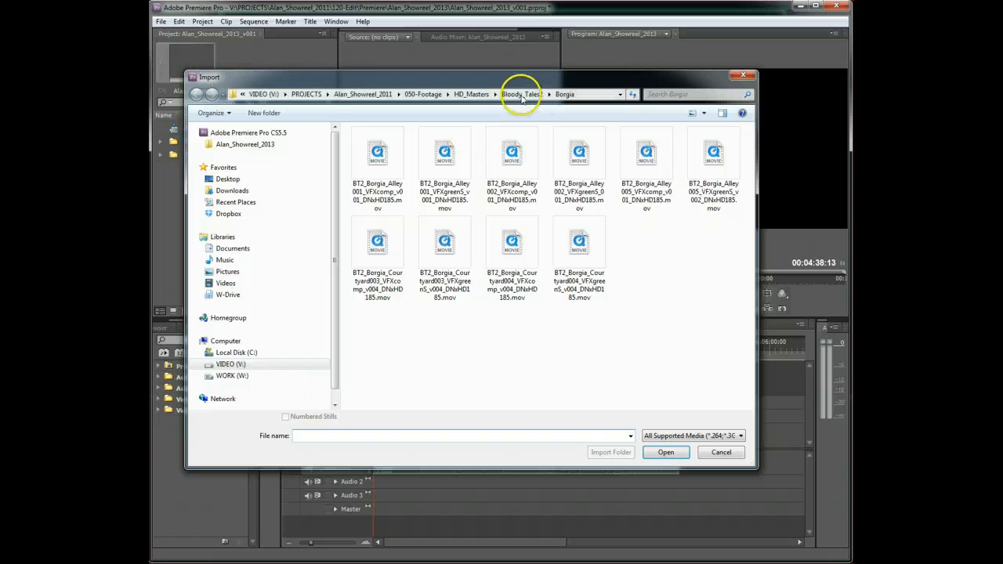
pyautogui.click(521, 96)
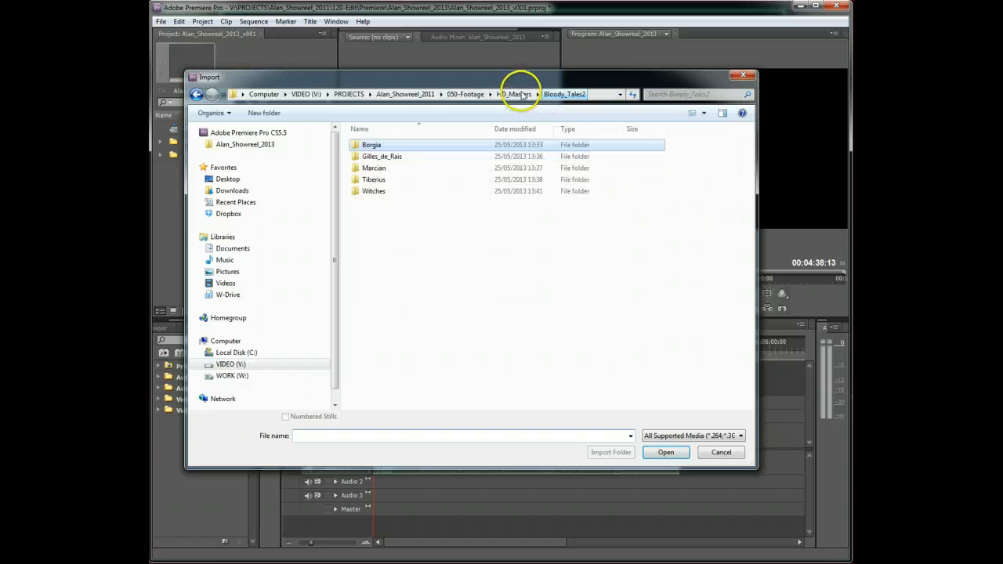
pyautogui.click(382, 157)
pyautogui.click(668, 453)
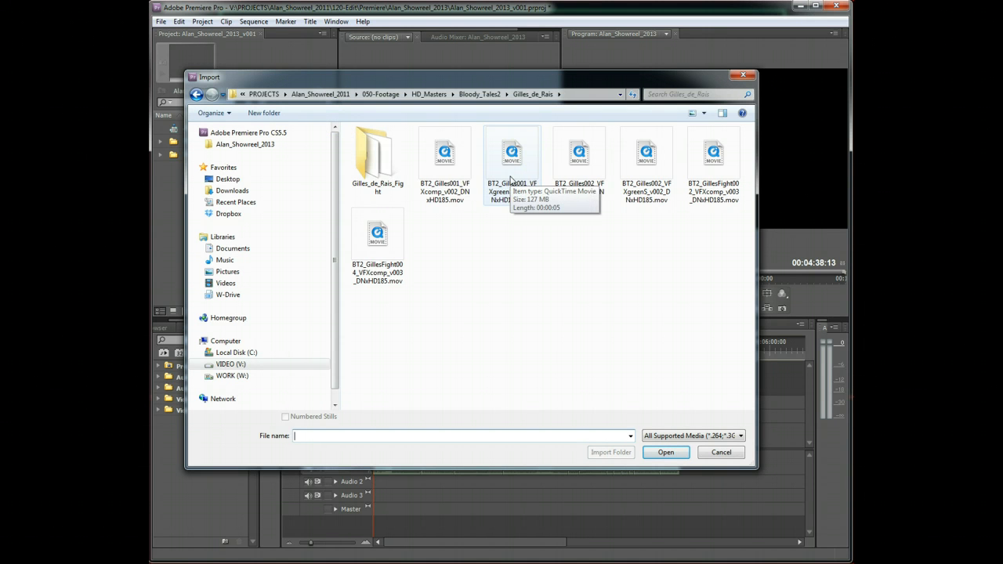
pyautogui.click(478, 94)
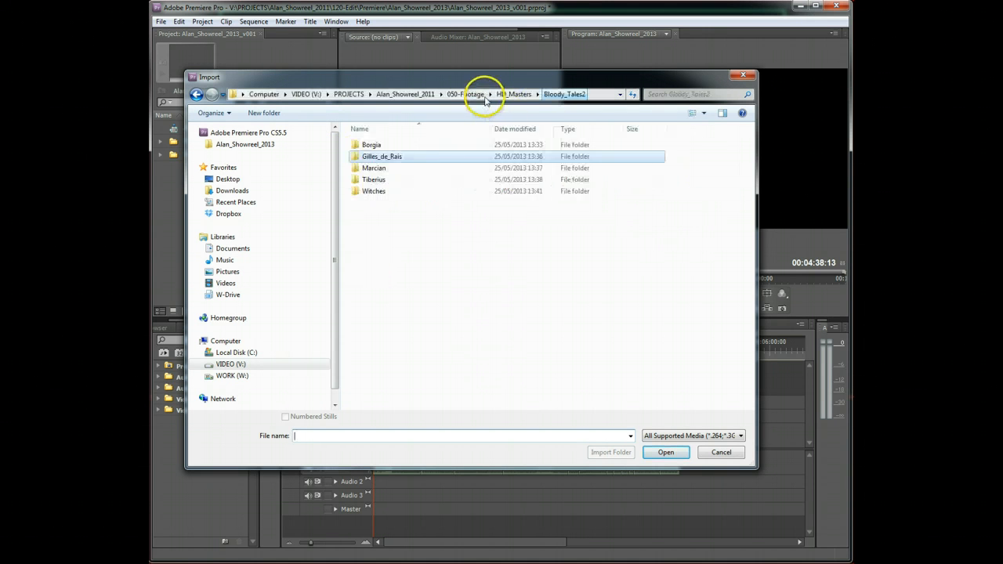
pyautogui.click(359, 159)
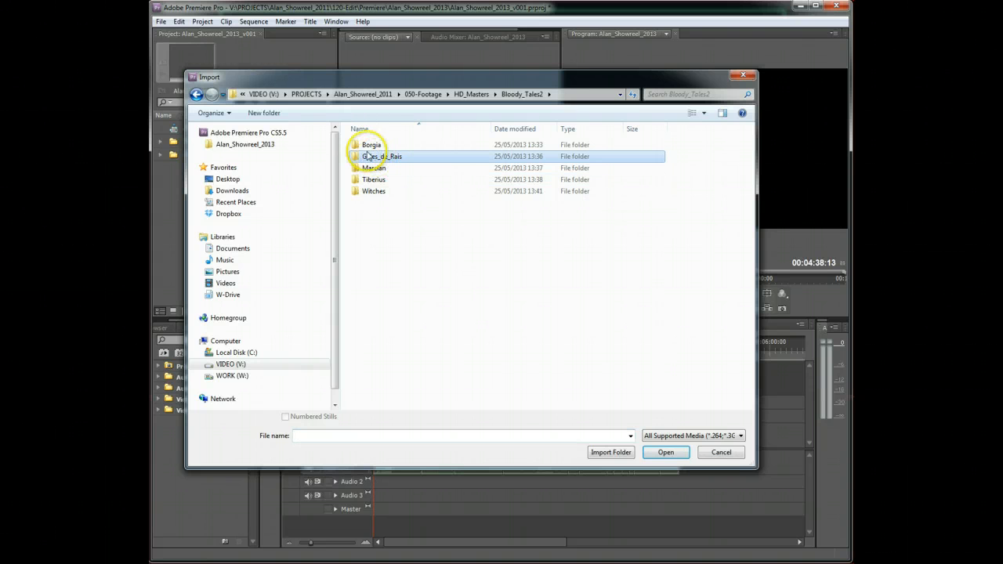
pyautogui.click(612, 455)
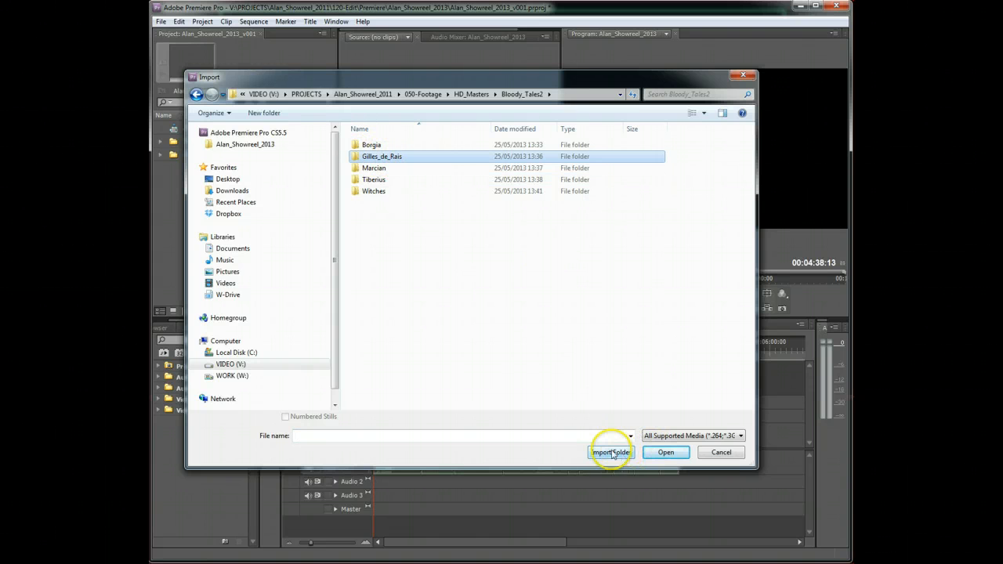
pyautogui.doubleClick(368, 156)
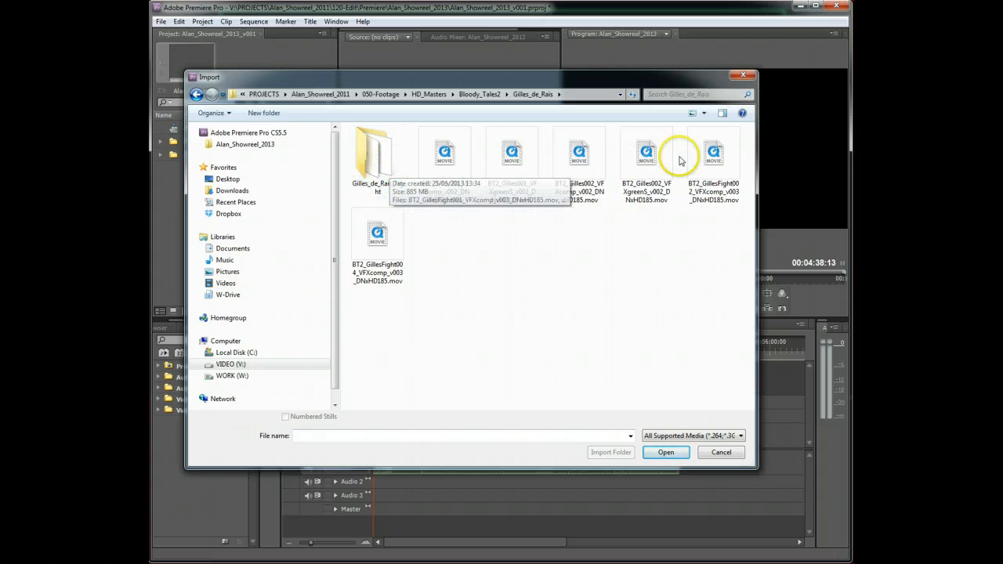
pyautogui.click(492, 96)
pyautogui.click(611, 452)
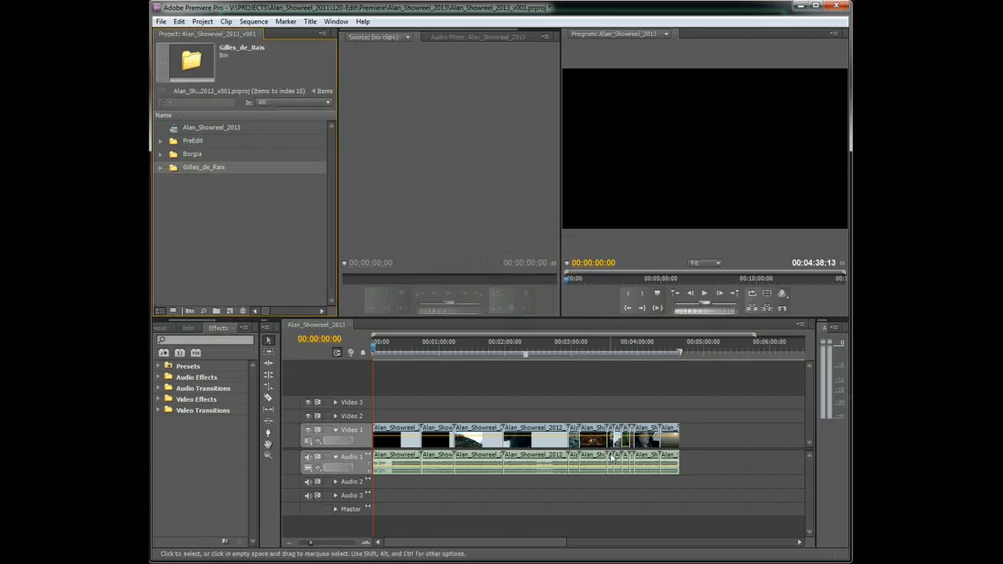
# Step: Expand the Gilles_de_Rais bin, look through its imported clips, and collapse it again
pyautogui.click(161, 168)
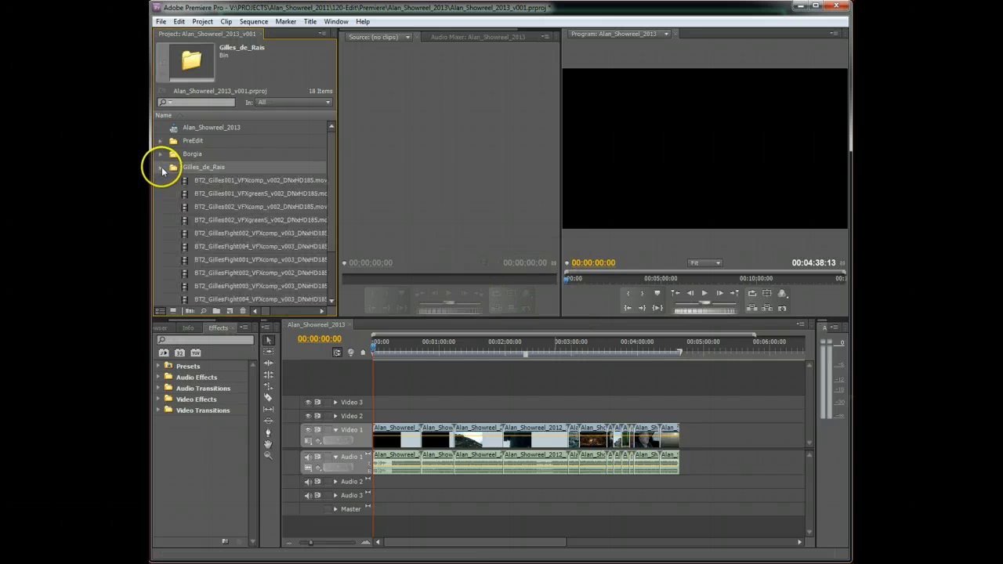
pyautogui.scroll(-2, 329, 267)
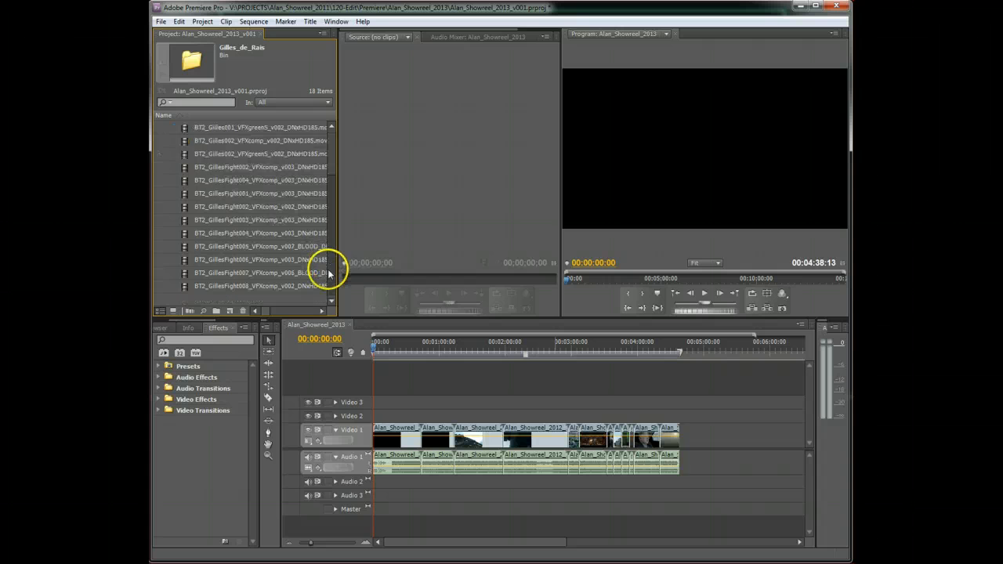
pyautogui.scroll(2, 329, 274)
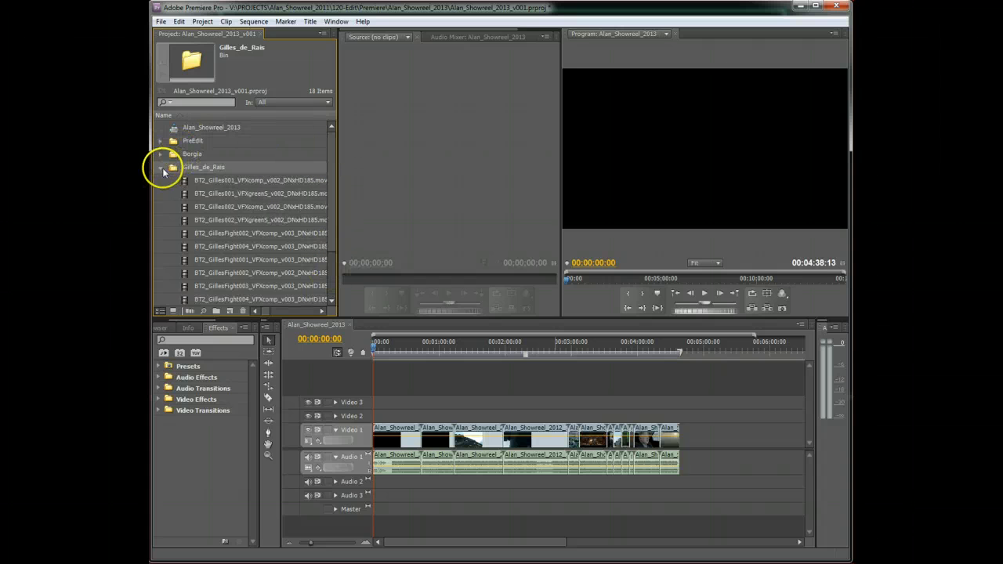
pyautogui.click(162, 167)
# Step: Import the whole Marcian folder from Bloody_Tales2 into the project
pyautogui.rightClick(220, 210)
pyautogui.press('Escape')
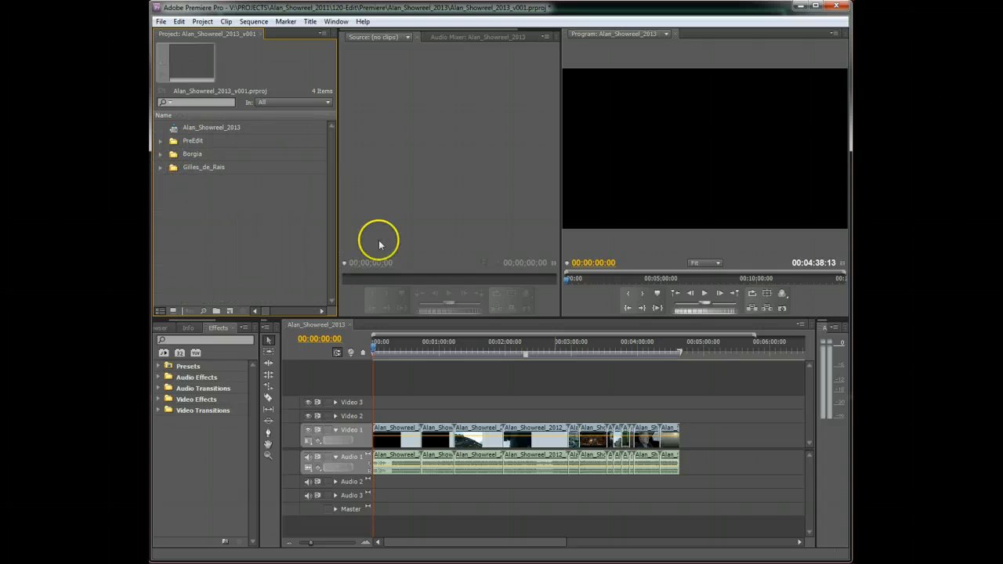
pyautogui.click(412, 185)
pyautogui.hotkey('ctrl', 'i')
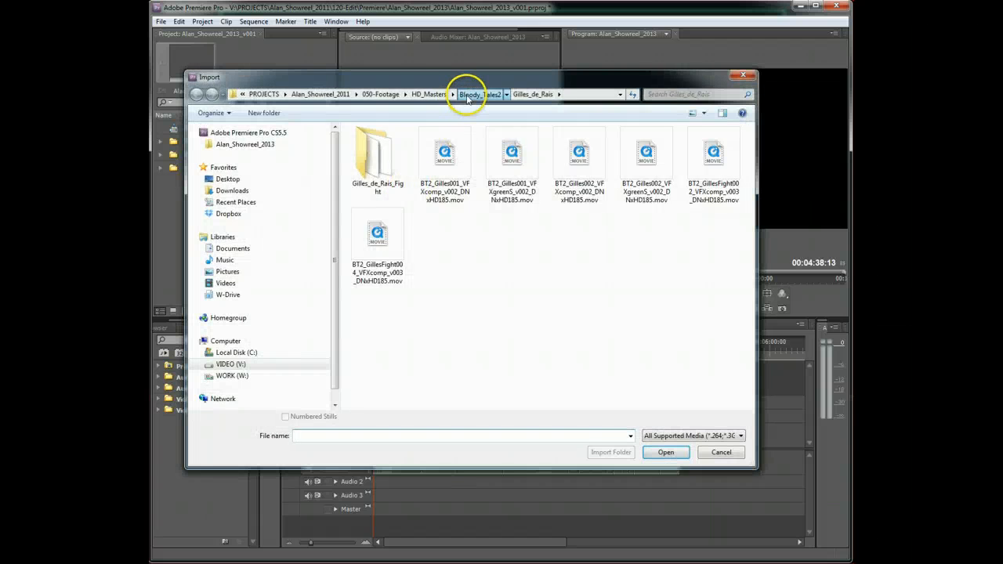
pyautogui.click(470, 93)
pyautogui.click(375, 168)
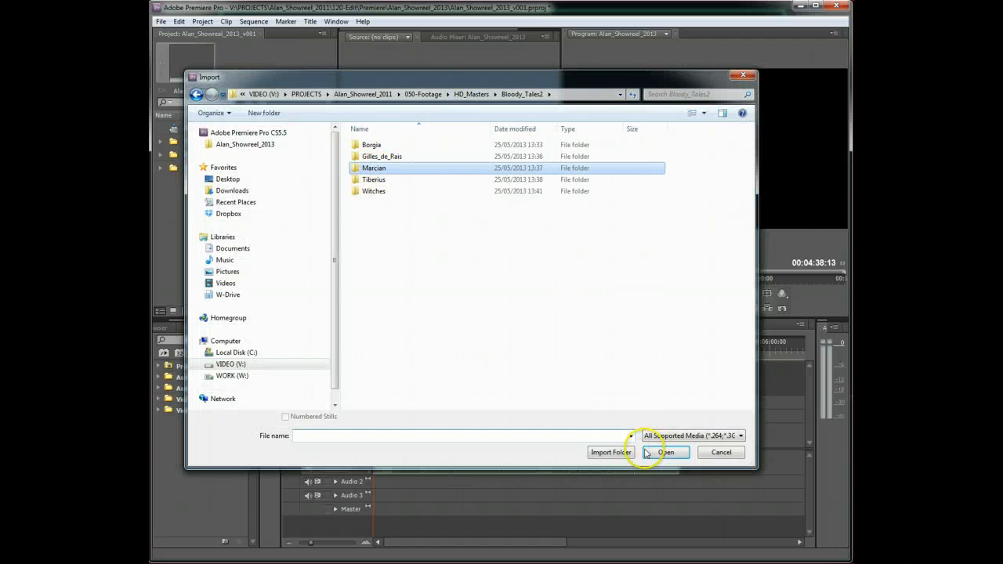
pyautogui.click(615, 453)
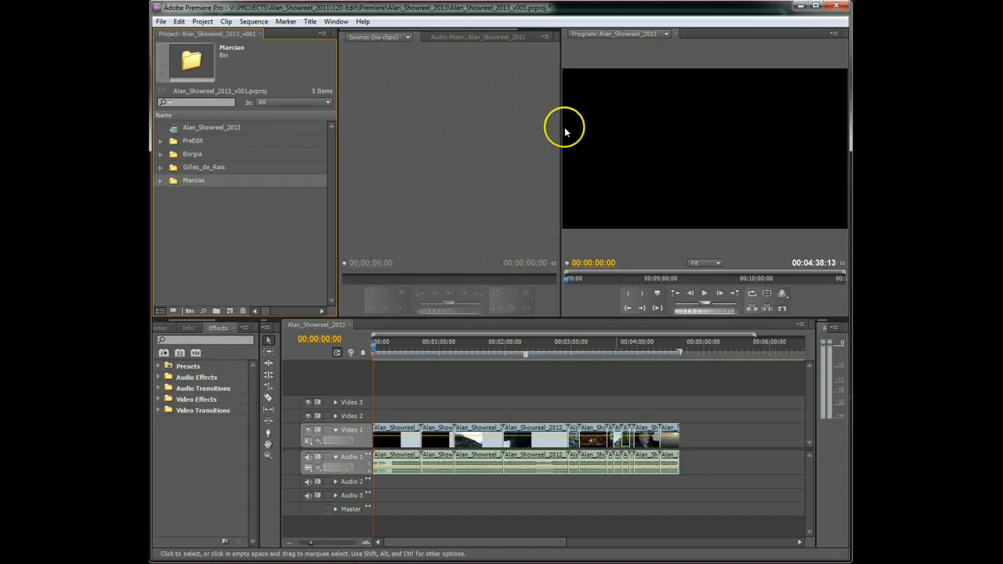
# Step: Import the whole Tiberius folder from Bloody_Tales2 at the root level of the project
pyautogui.rightClick(237, 219)
pyautogui.click(266, 270)
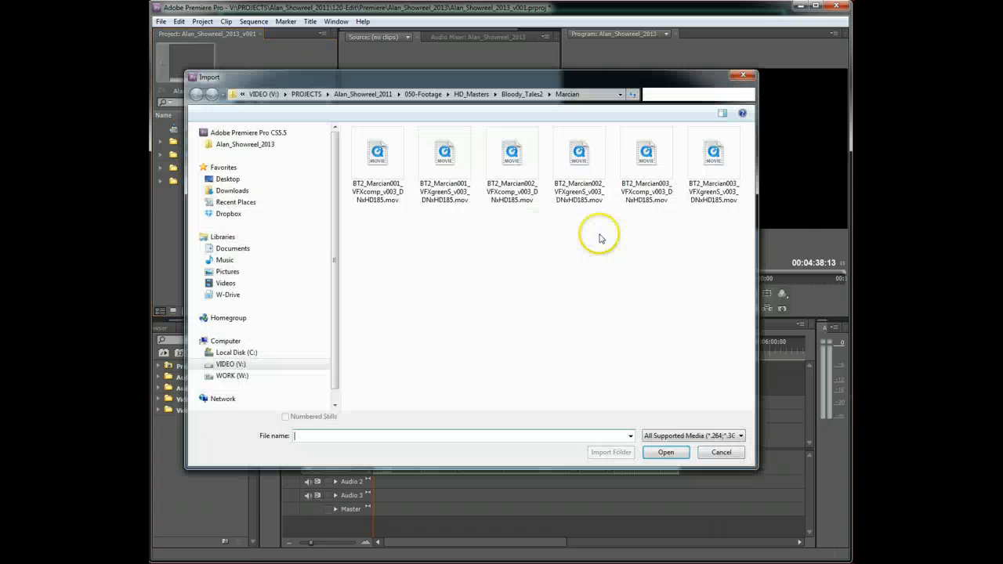
pyautogui.click(518, 94)
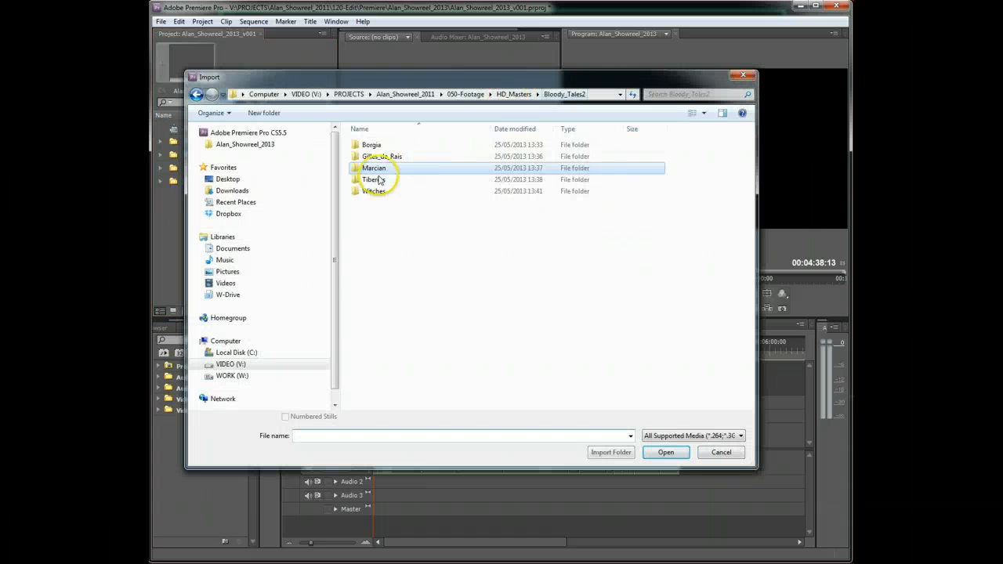
pyautogui.click(369, 182)
pyautogui.click(613, 453)
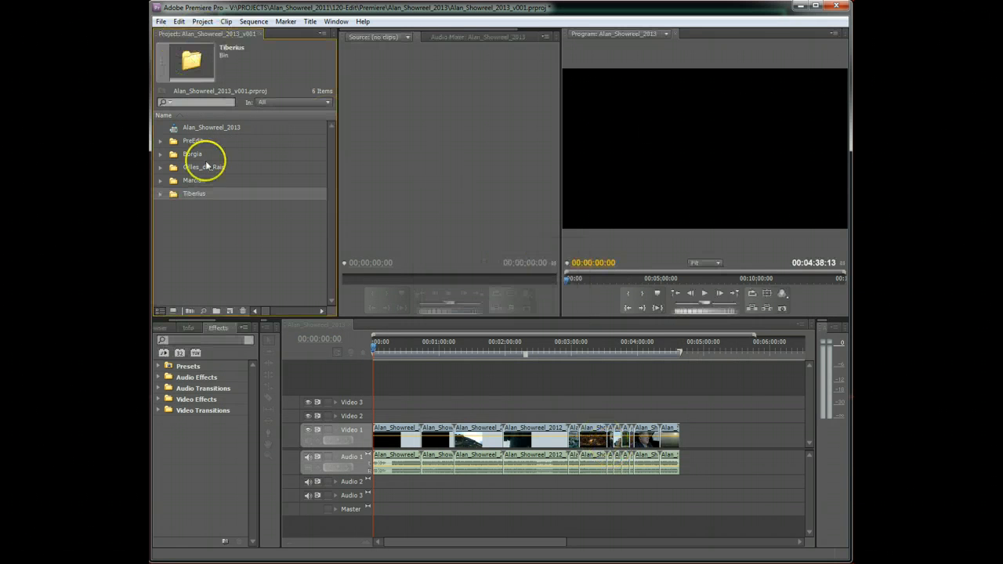
# Step: Import the whole Witches folder from Bloody_Tales2 at the root level of the project
pyautogui.rightClick(219, 228)
pyautogui.click(249, 279)
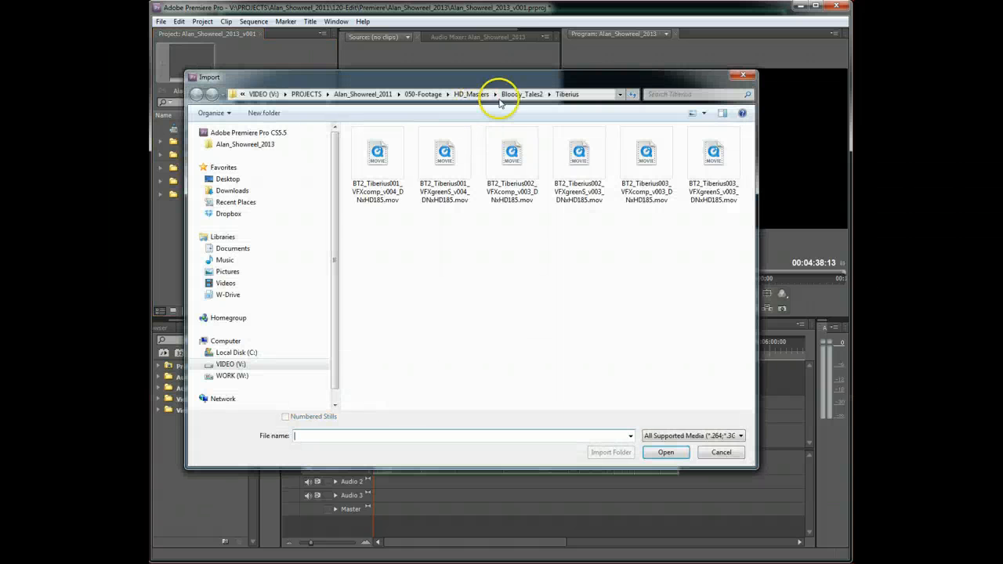
pyautogui.click(521, 95)
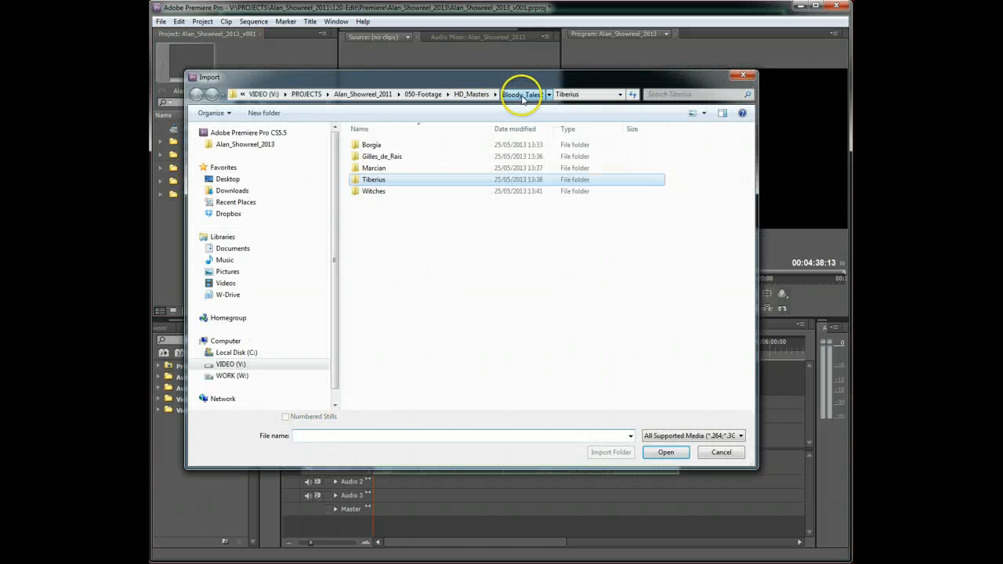
pyautogui.click(373, 191)
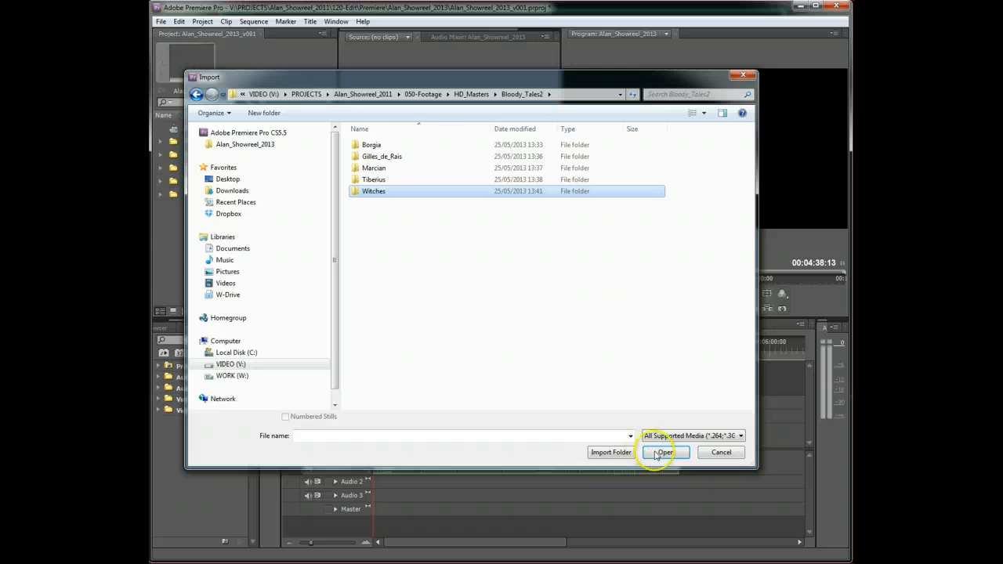
pyautogui.click(608, 453)
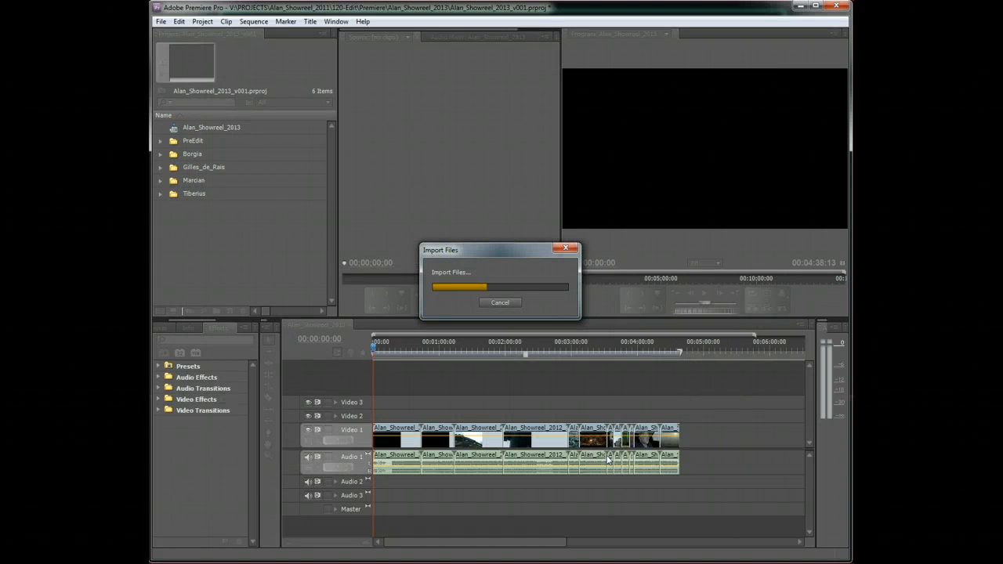
pyautogui.click(241, 255)
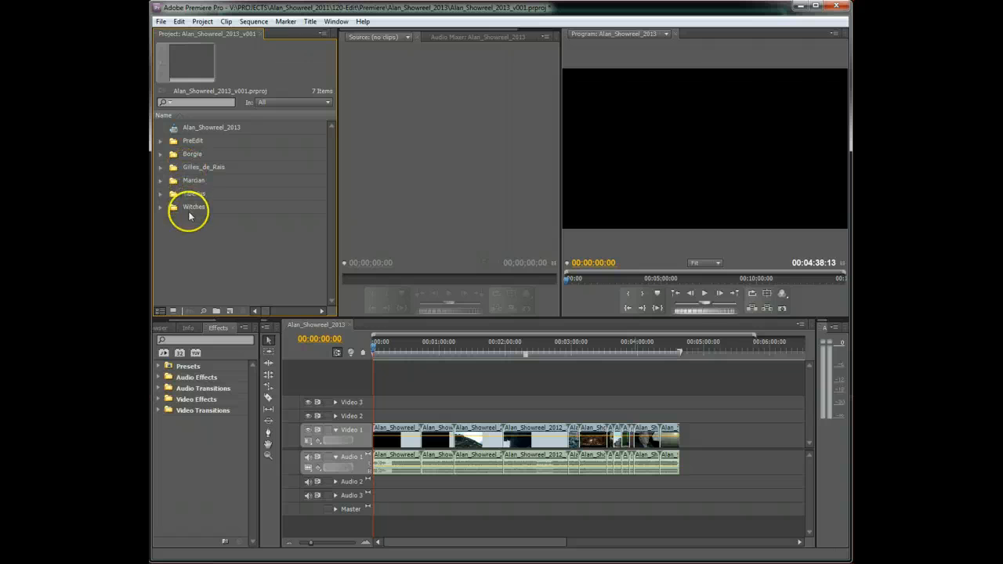
# Step: Check the PreEdit bin's contents, collapse it again, and scrub the opening of the Alan_Showreel_2013 sequence back to its start
pyautogui.click(162, 141)
pyautogui.click(163, 141)
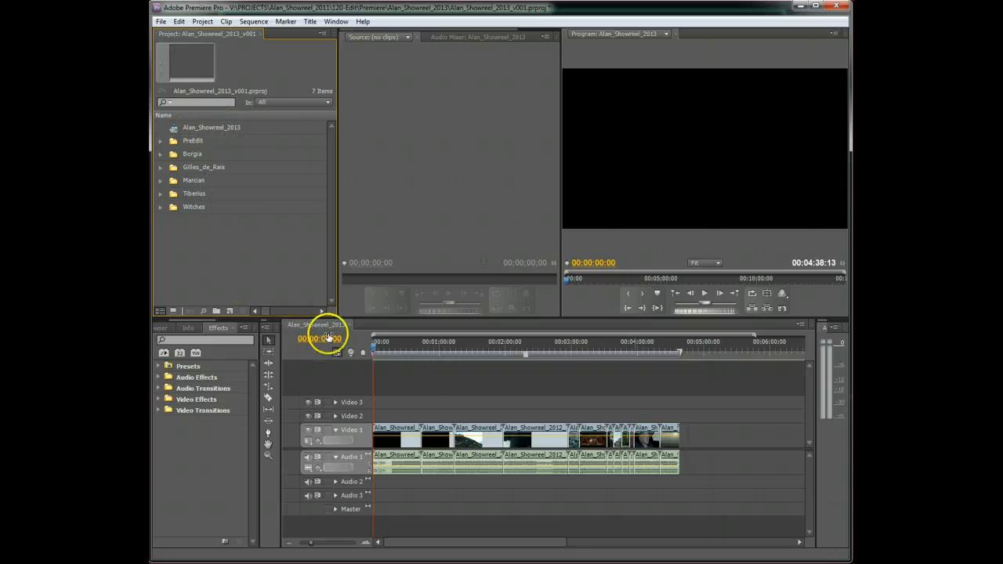
pyautogui.click(417, 406)
pyautogui.moveTo(389, 352); pyautogui.dragTo(358, 341)
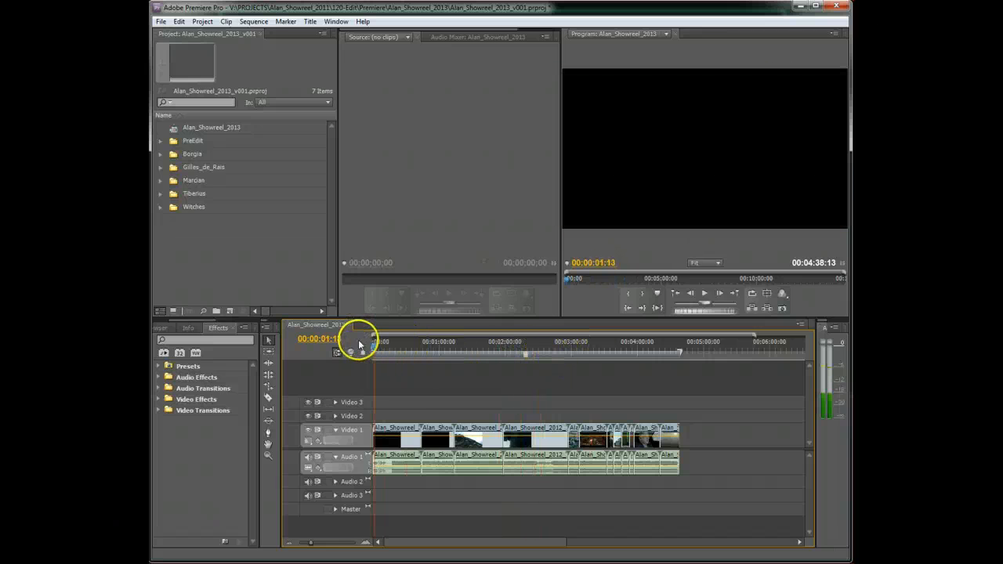
# Step: Save the Alan_Showreel_2013_v001 project and exit Premiere Pro
pyautogui.click(161, 22)
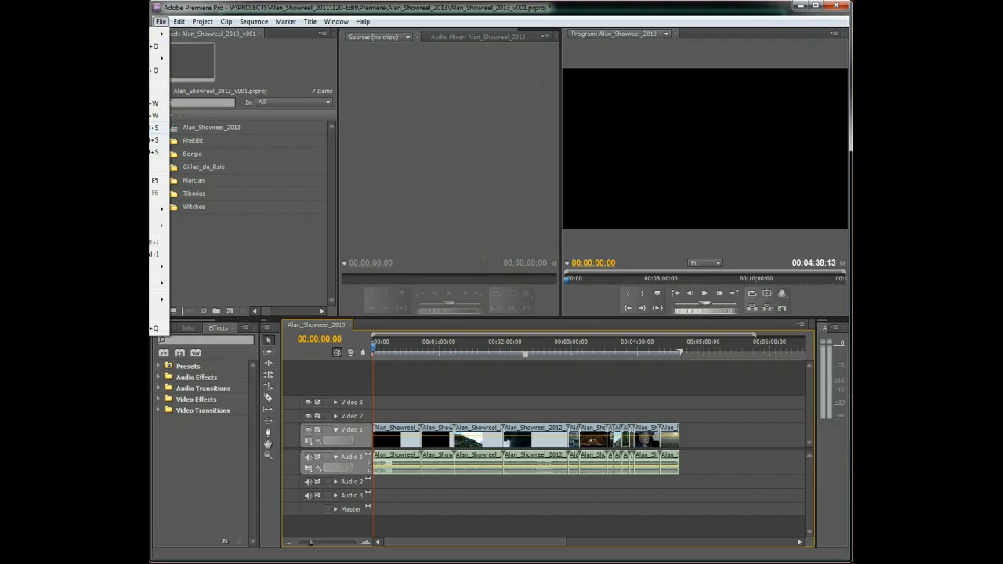
pyautogui.click(154, 128)
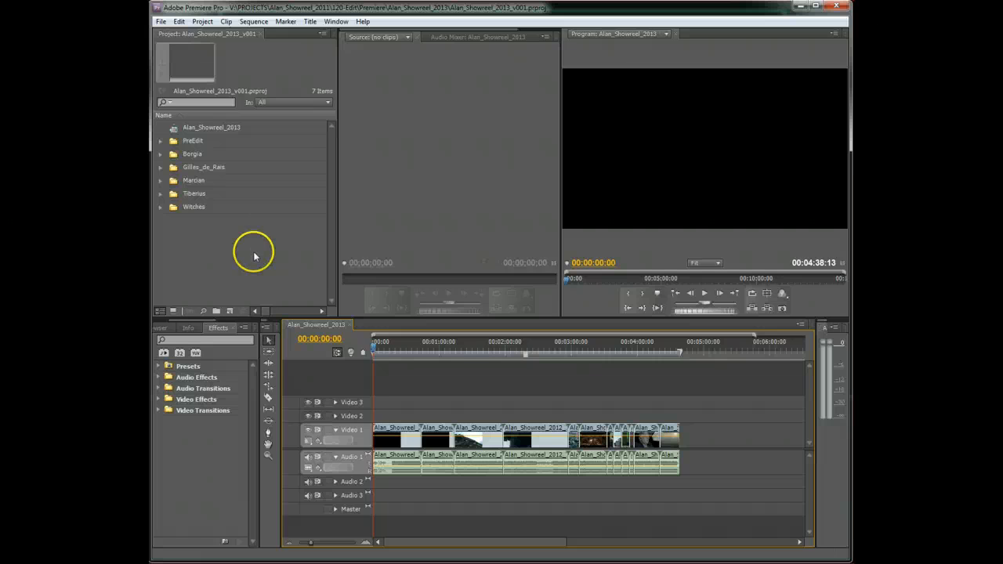
pyautogui.click(159, 21)
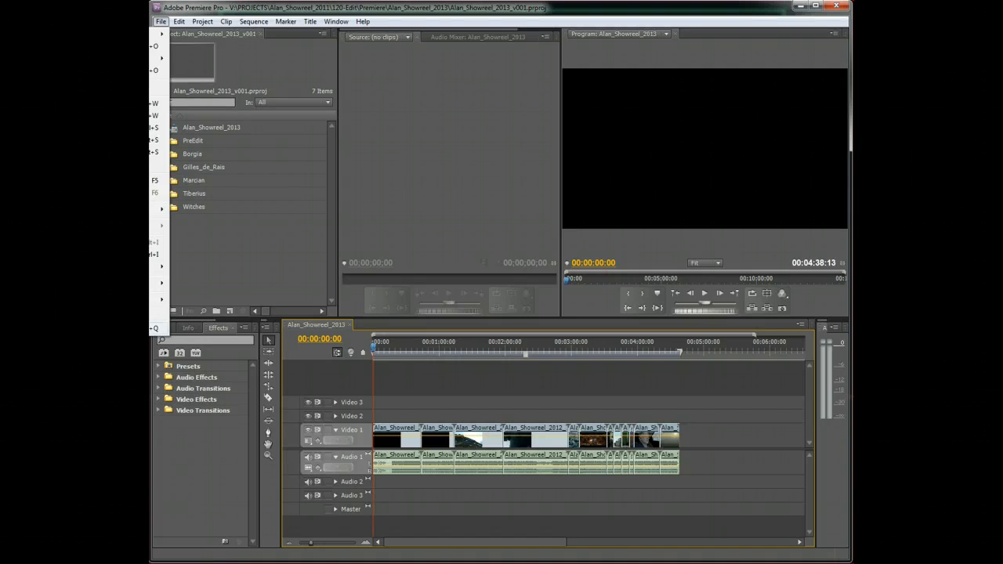
pyautogui.press('Escape')
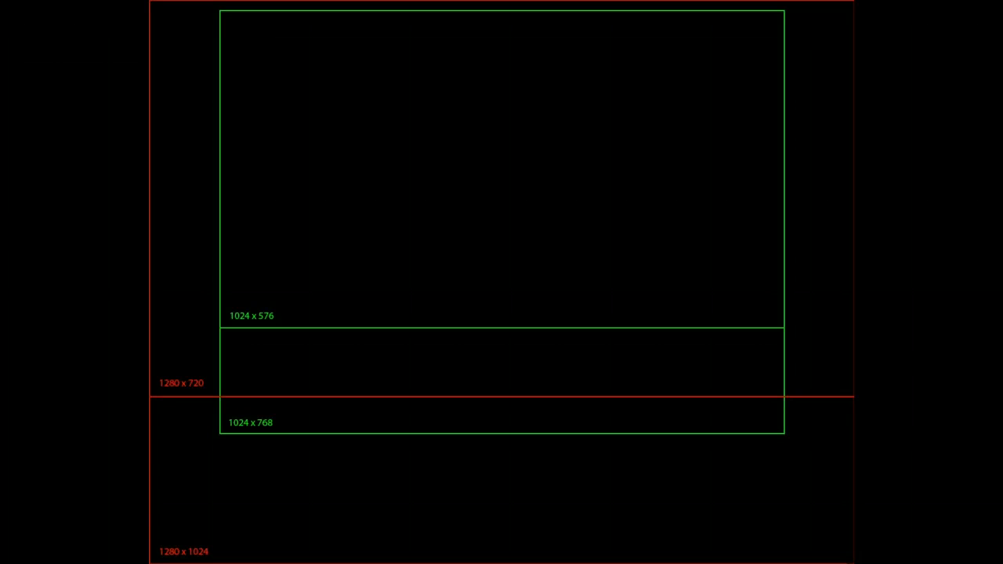
# Step: Switch to Windows Explorer and reopen Alan_Showreel_2013_v001.prproj from the Alan_Showreel_2013 folder inside Premiere, minimizing the folder window
pyautogui.click(150, 560)
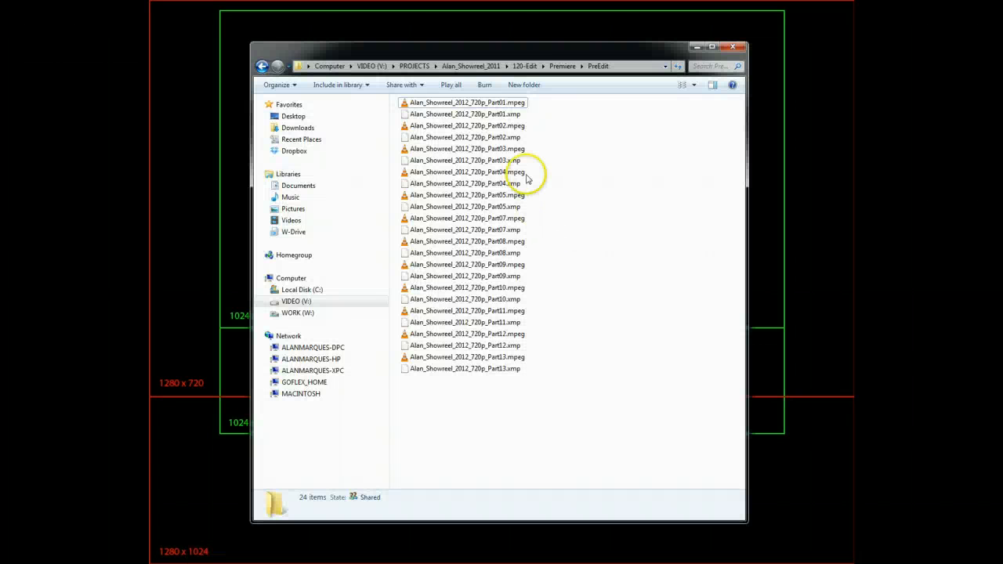
pyautogui.click(577, 69)
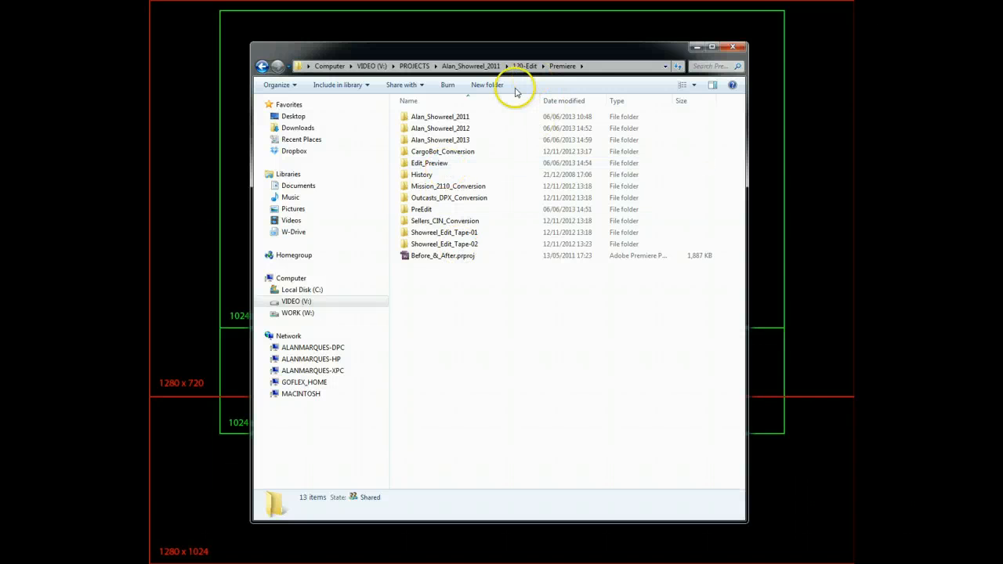
pyautogui.doubleClick(444, 140)
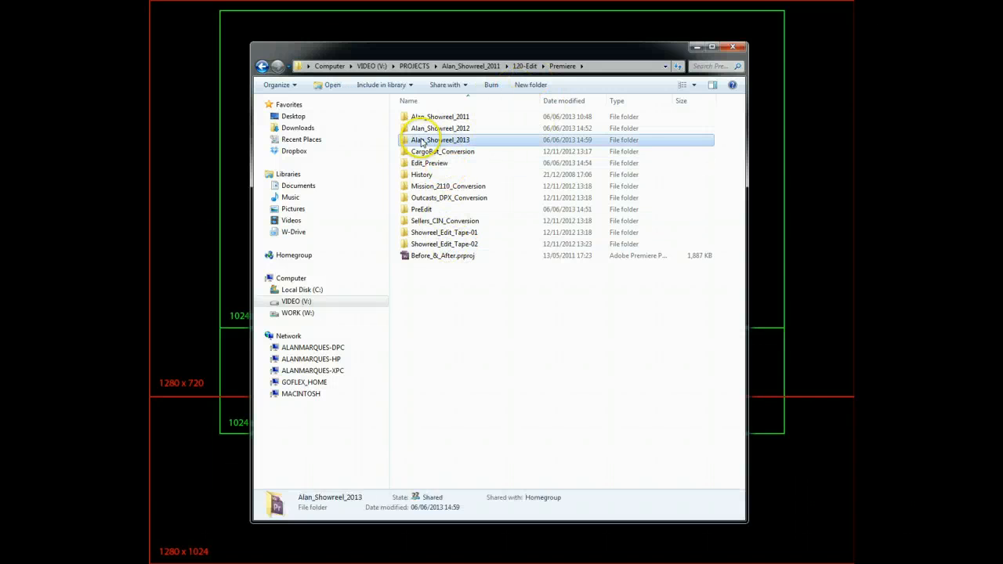
pyautogui.click(444, 138)
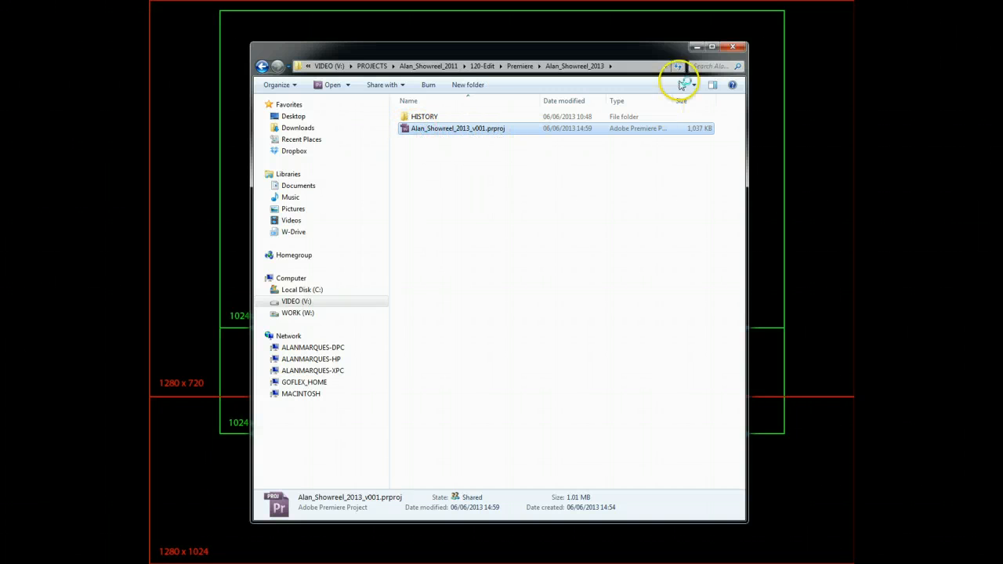
pyautogui.click(697, 47)
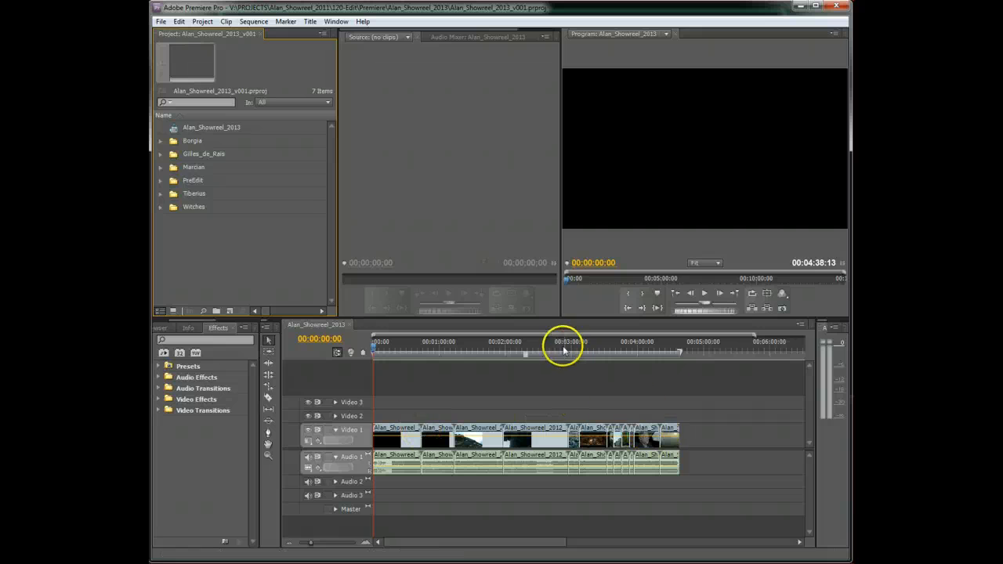
# Step: Examine the Part03 footage at 00:01:33:00 in the sequence and look through the clips in the Gilles_de_Rais bin, collapsing it again
pyautogui.click(529, 435)
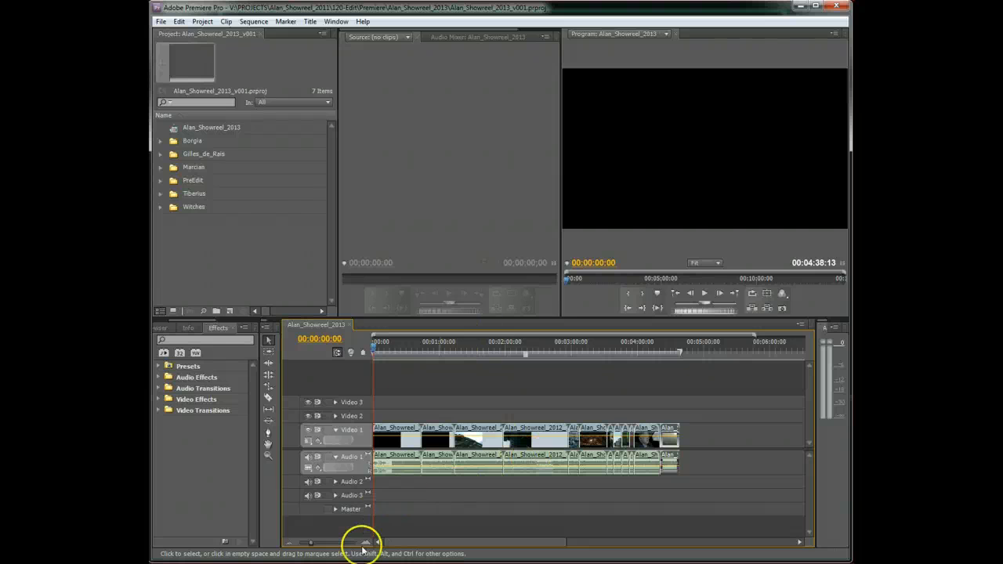
pyautogui.moveTo(364, 547); pyautogui.dragTo(389, 534)
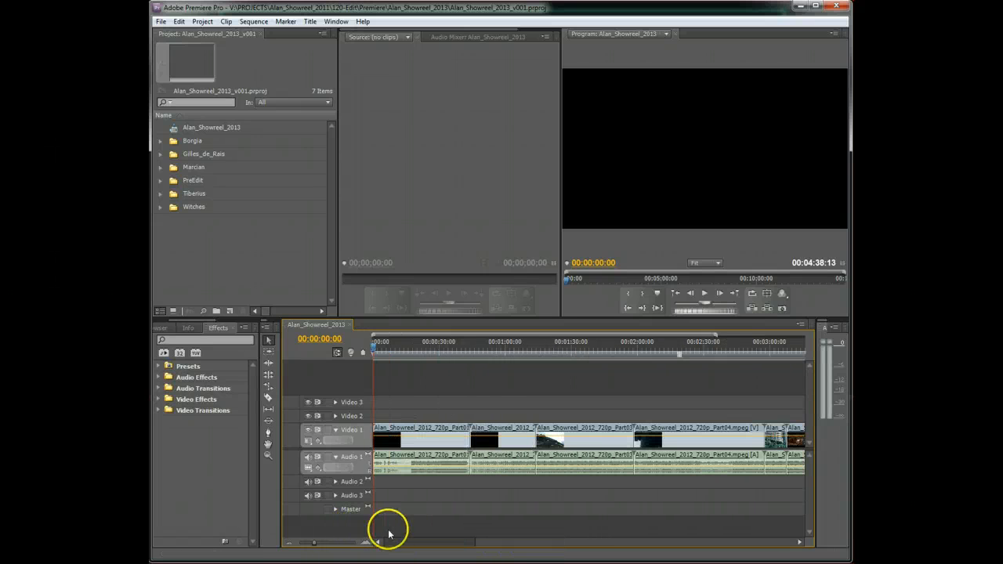
pyautogui.click(580, 348)
pyautogui.moveTo(580, 349)
pyautogui.mouseDown()
pyautogui.moveTo(595, 345)
pyautogui.moveTo(577, 354)
pyautogui.mouseUp()
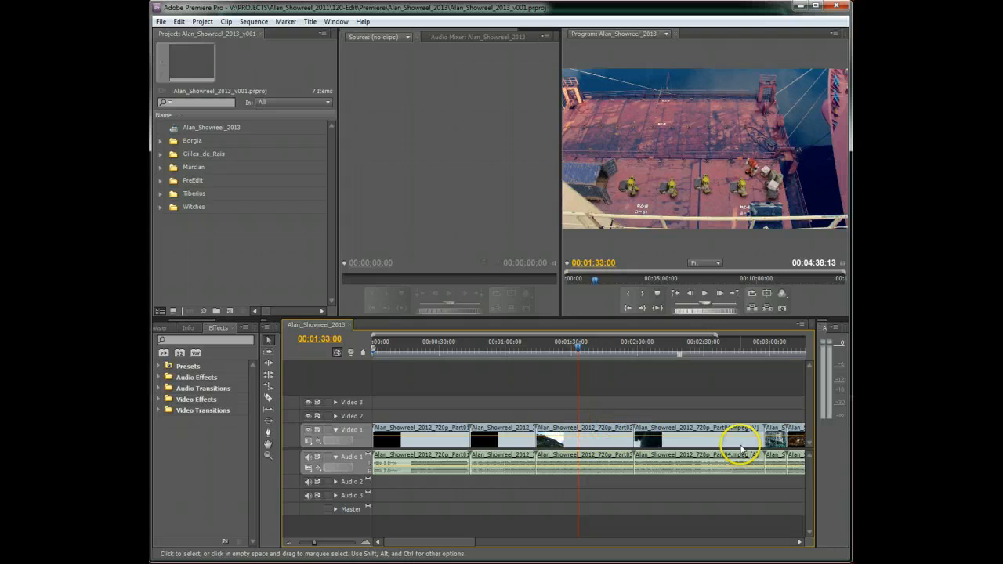
pyautogui.click(161, 155)
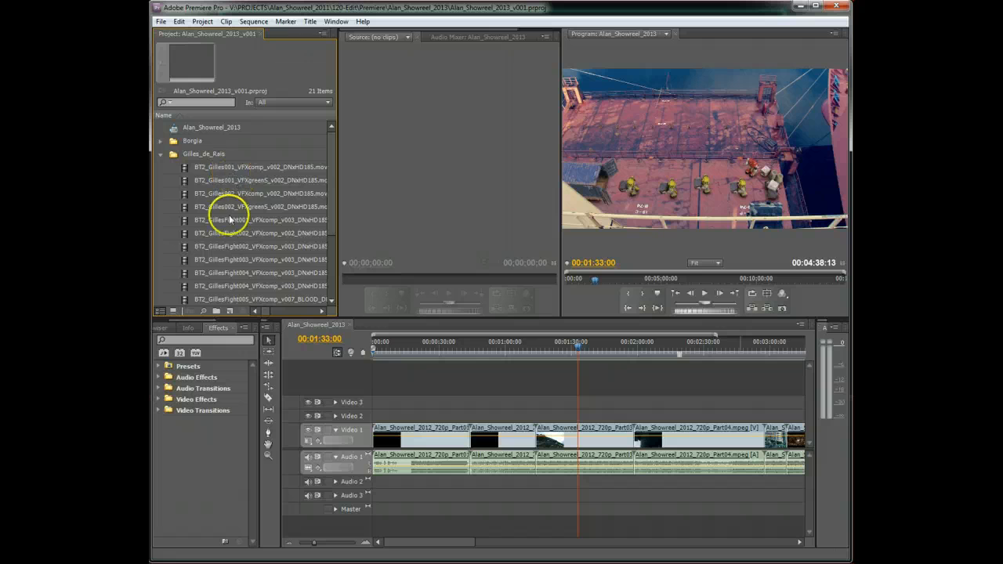
pyautogui.click(160, 154)
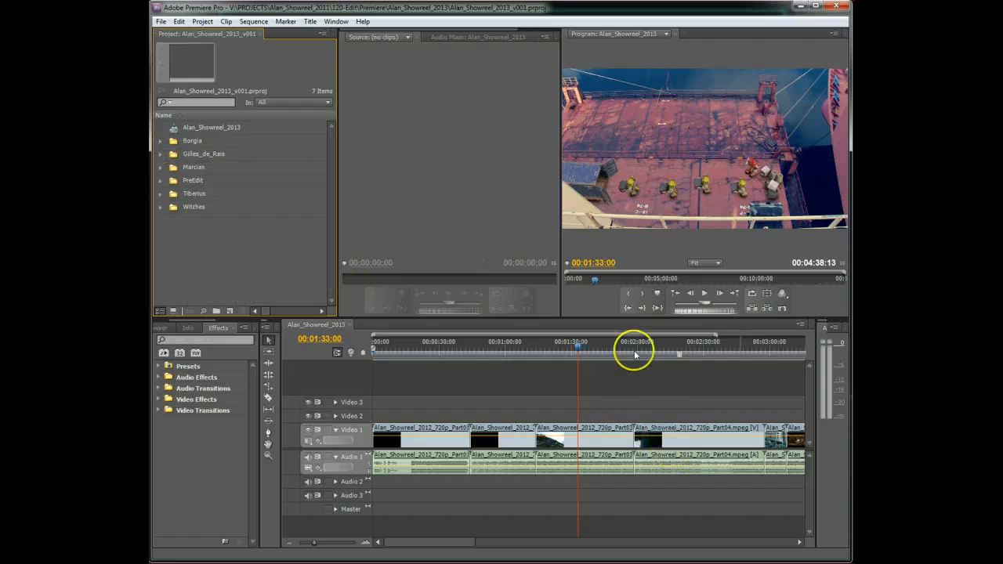
# Step: Scrub through the ship and robot shots in the Part03 clip to review them, ending at 00:01:36:06
pyautogui.moveTo(582, 354); pyautogui.dragTo(596, 374)
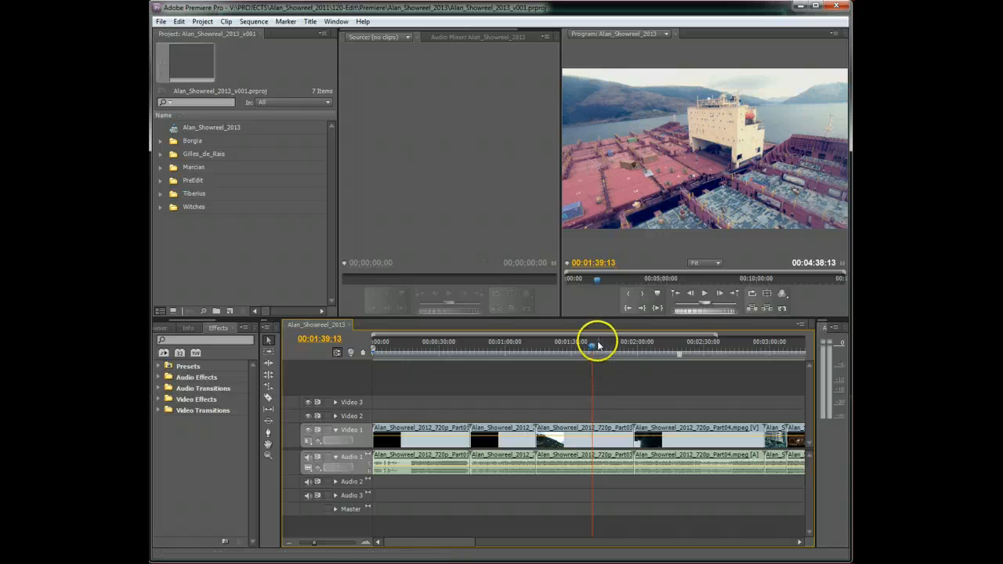
pyautogui.moveTo(592, 350); pyautogui.dragTo(594, 384)
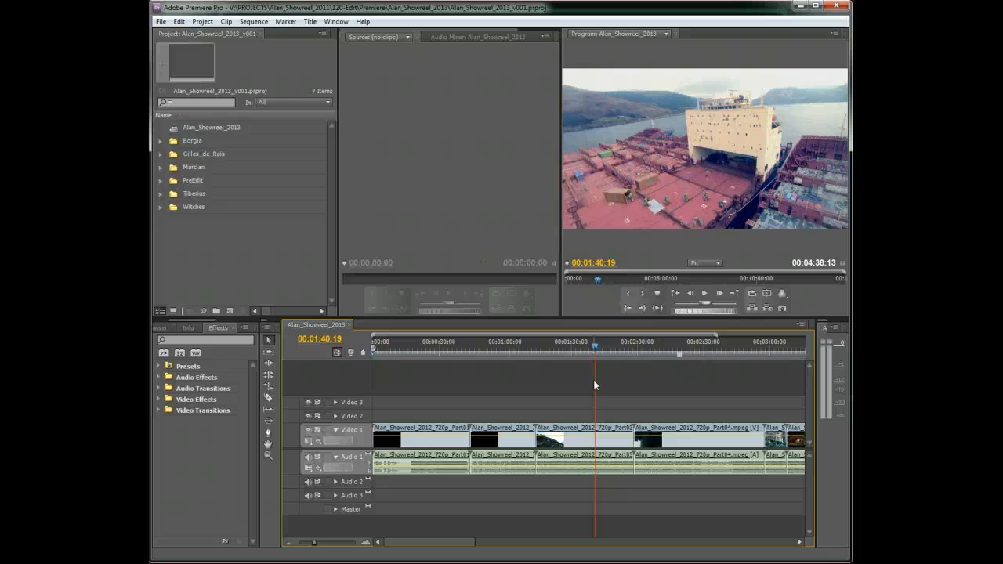
pyautogui.click(600, 345)
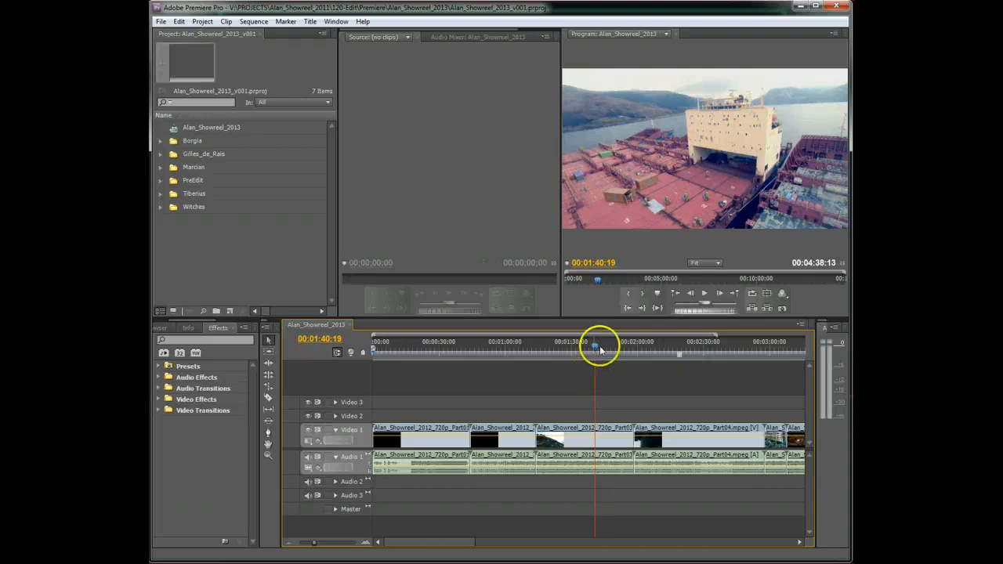
pyautogui.click(538, 342)
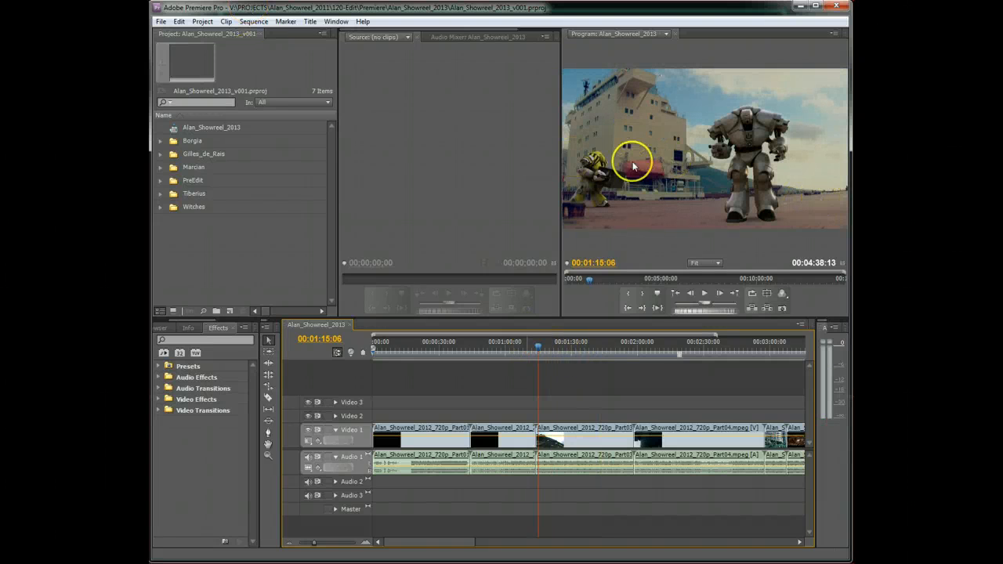
pyautogui.moveTo(438, 351); pyautogui.dragTo(587, 356)
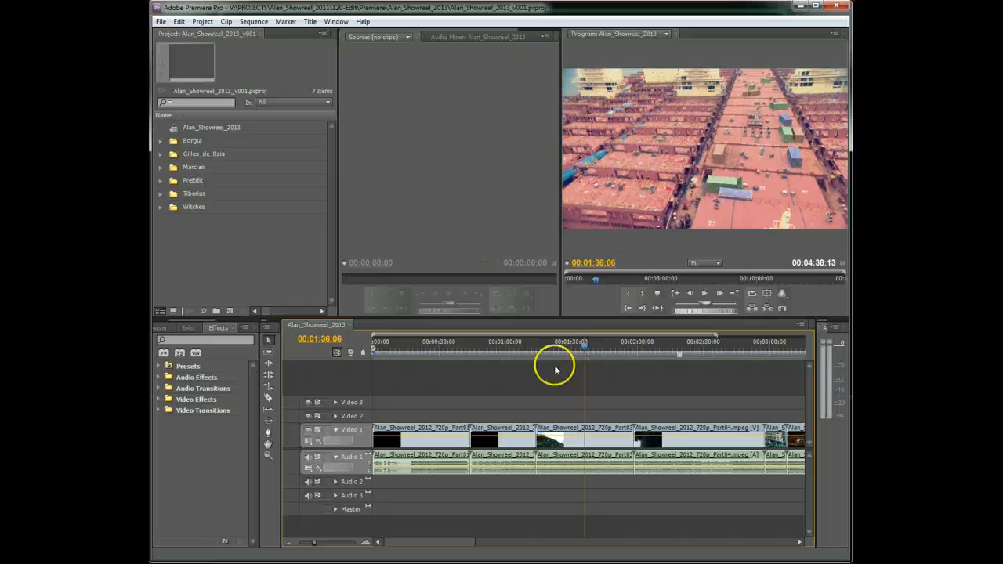